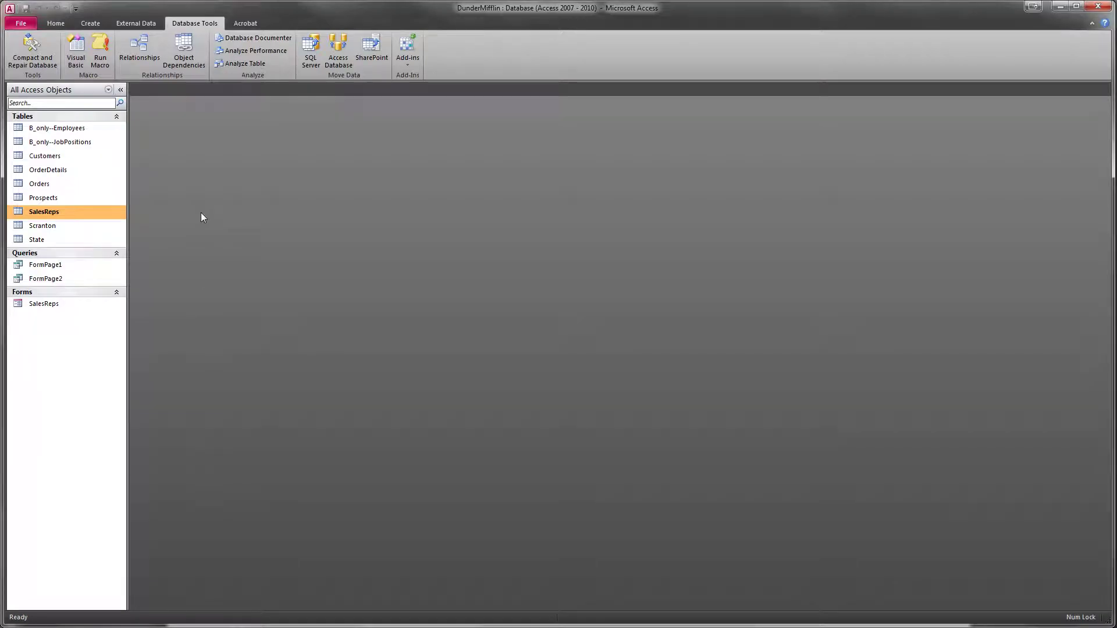
Open the SalesReps table to review its records, then close it
{"action": "double_click", "coordinate": [45, 213]}
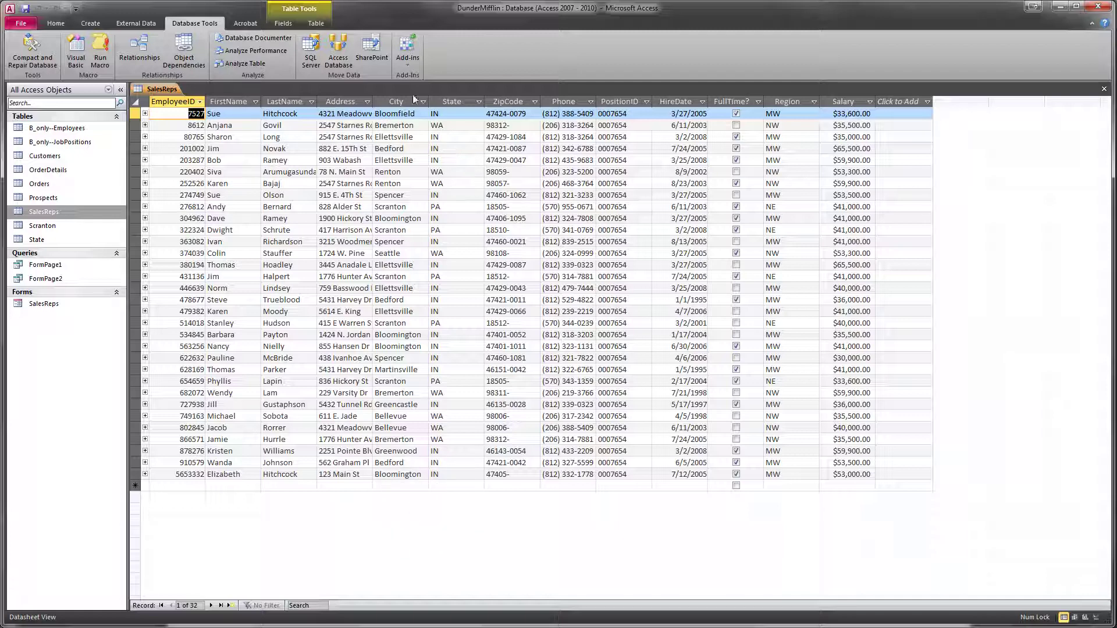
{"action": "right_click", "coordinate": [166, 89]}
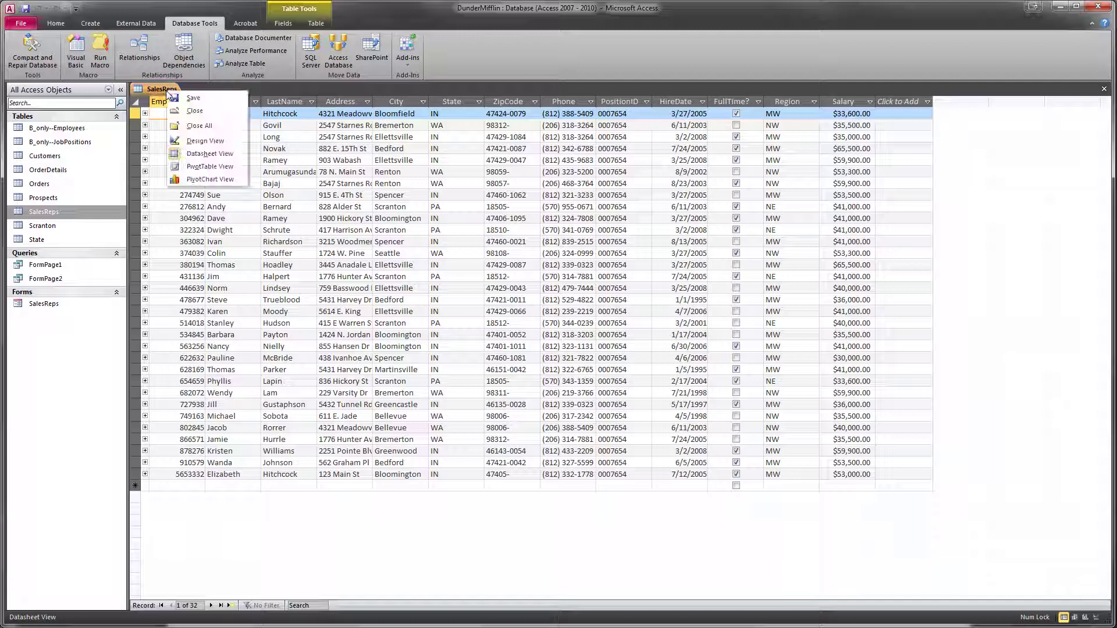
{"action": "left_click", "coordinate": [209, 112]}
Start a new query design, then dismiss Show Table and discard the empty query
{"action": "left_click", "coordinate": [95, 25]}
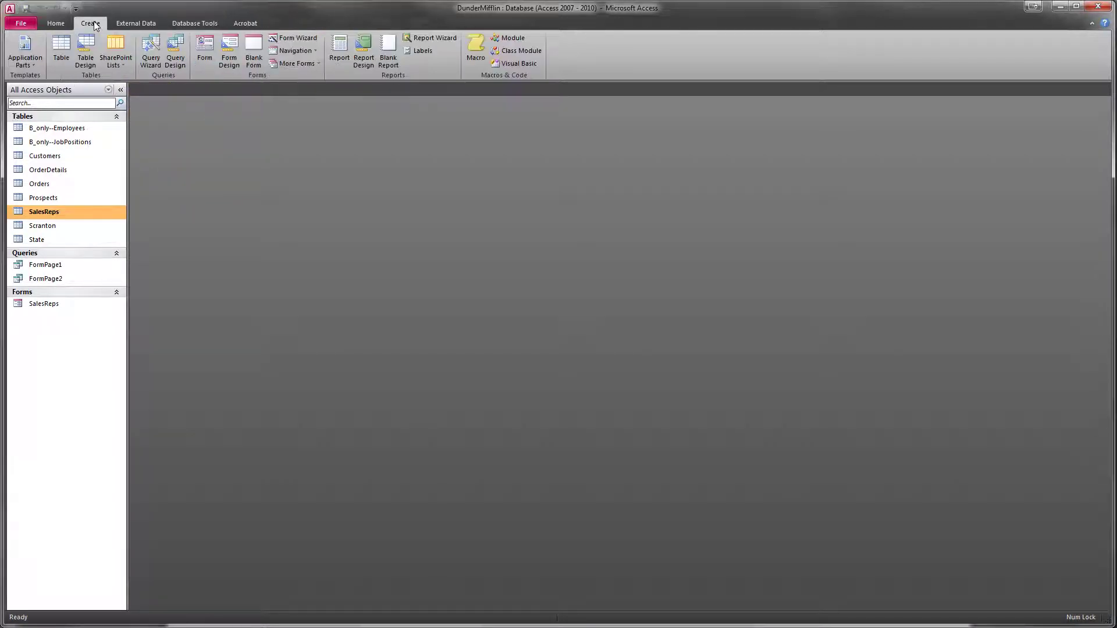
{"action": "left_click", "coordinate": [177, 62]}
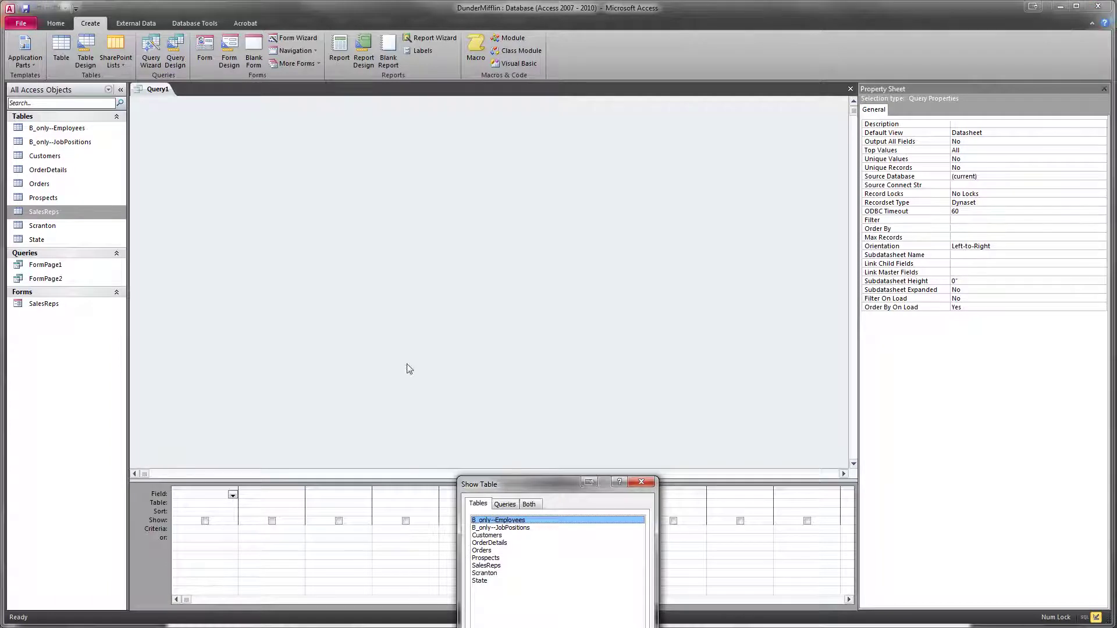
{"action": "left_click_drag", "start_coordinate": [529, 488], "coordinate": [349, 122]}
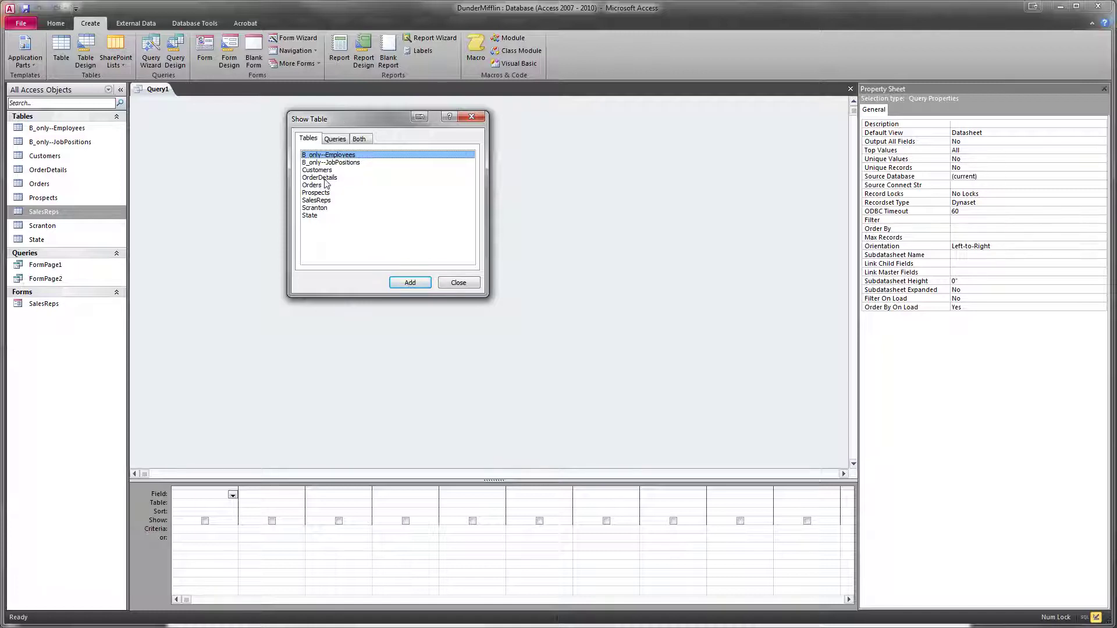
{"action": "left_click", "coordinate": [462, 283]}
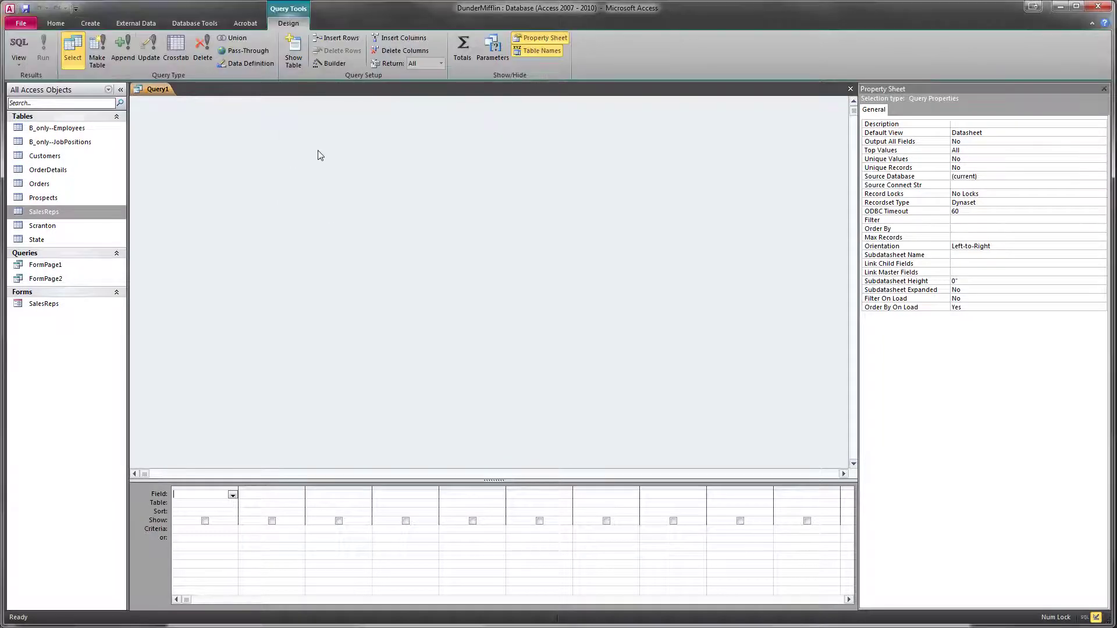
{"action": "right_click", "coordinate": [152, 89]}
{"action": "left_click", "coordinate": [180, 107]}
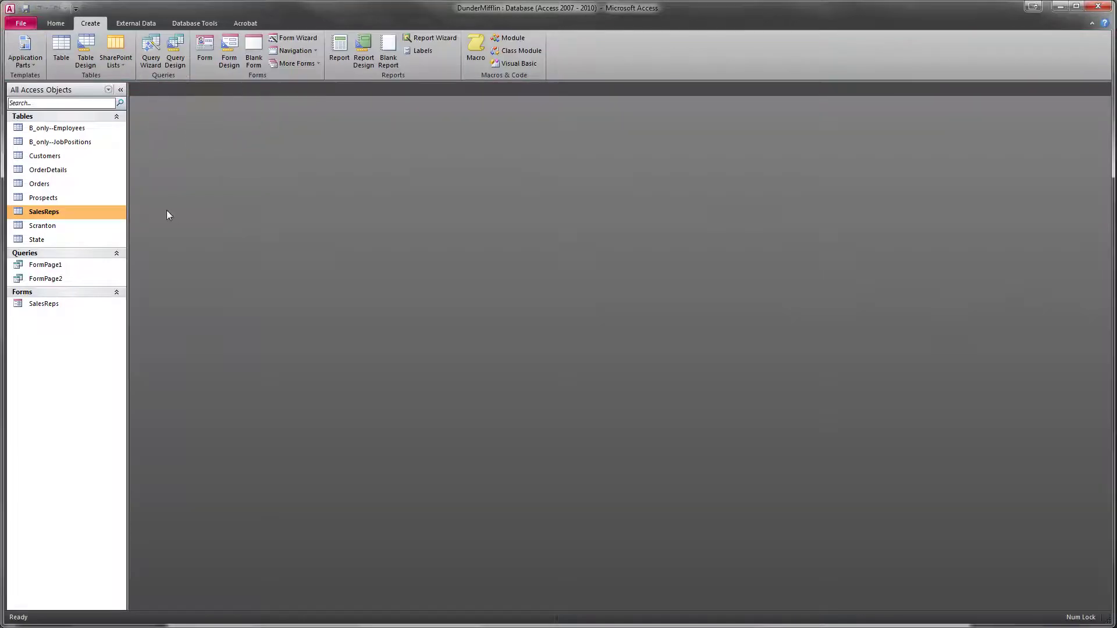
Inspect SalesReps in the Relationships diagram, then close the diagram
{"action": "left_click", "coordinate": [194, 23]}
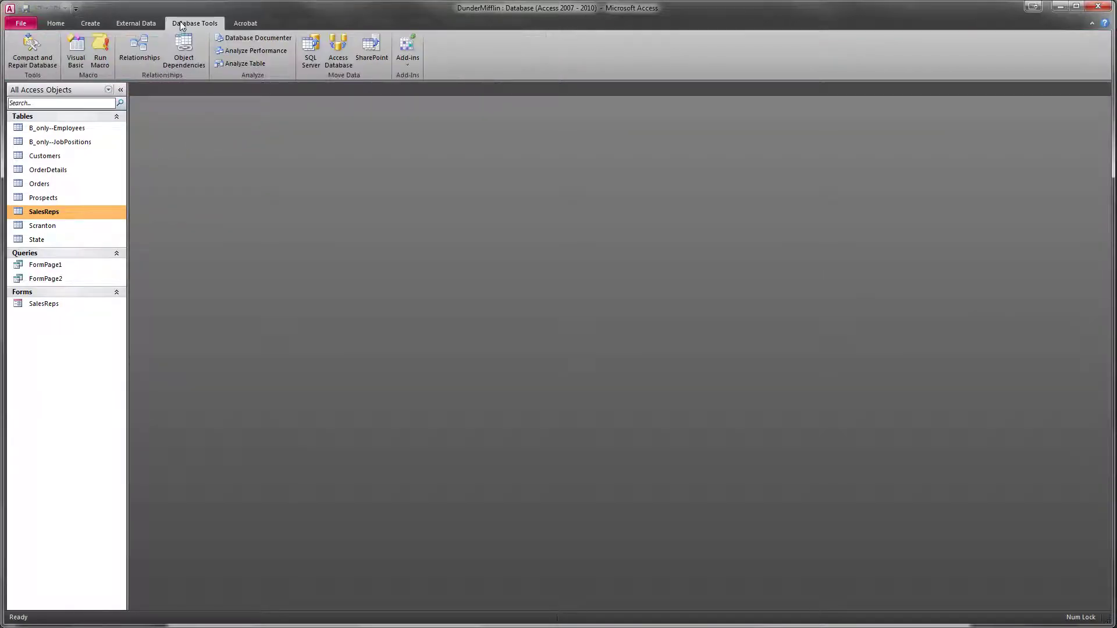
{"action": "left_click", "coordinate": [139, 49]}
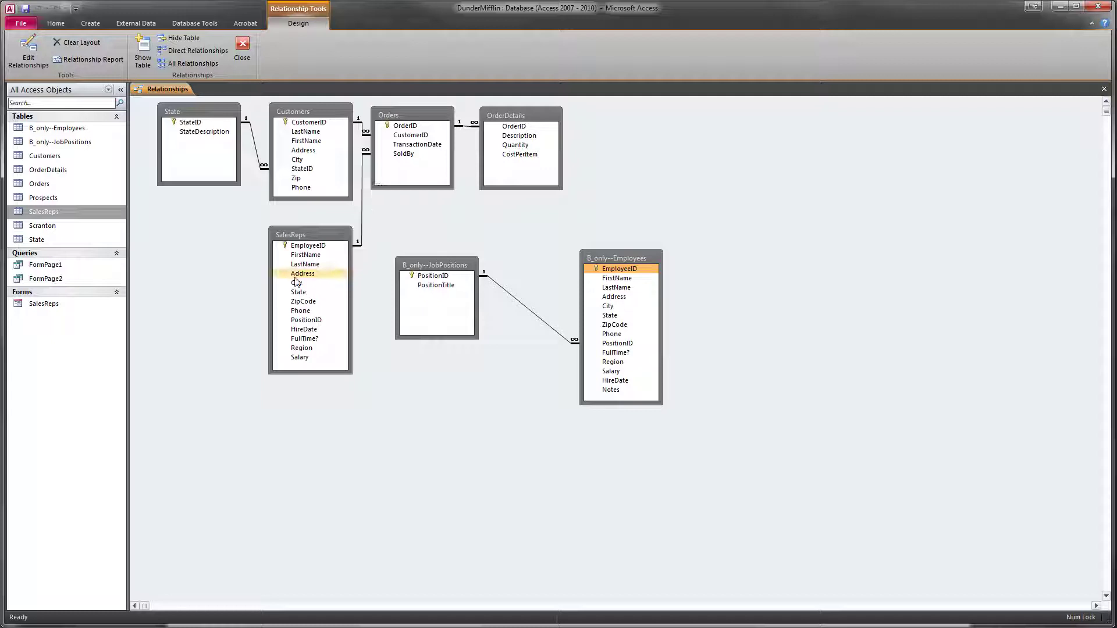
{"action": "left_click", "coordinate": [313, 236]}
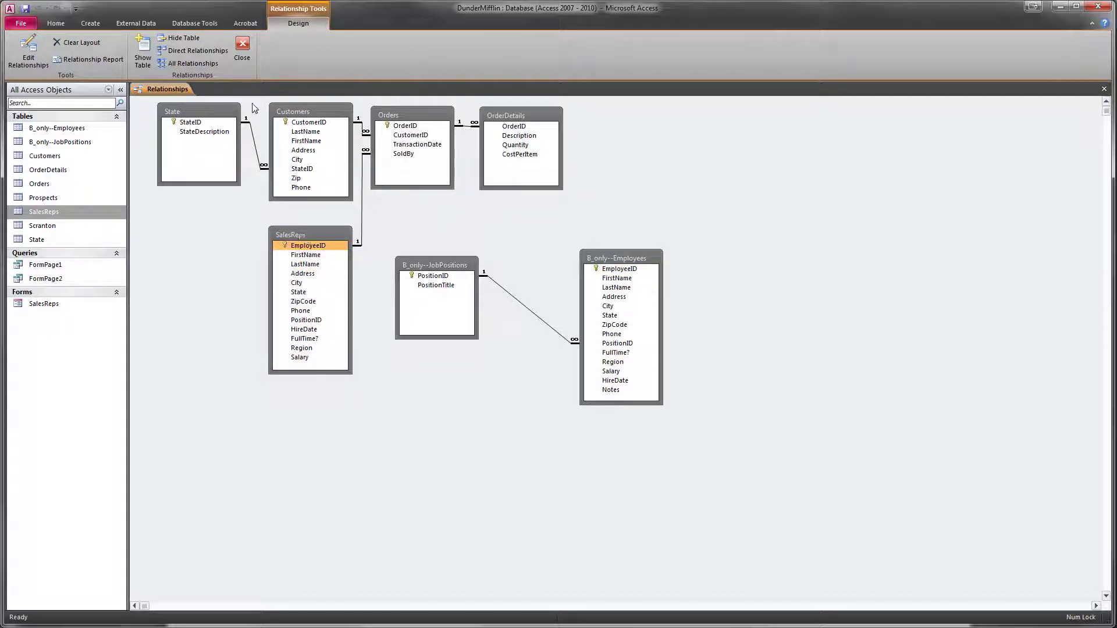
{"action": "left_click", "coordinate": [246, 55]}
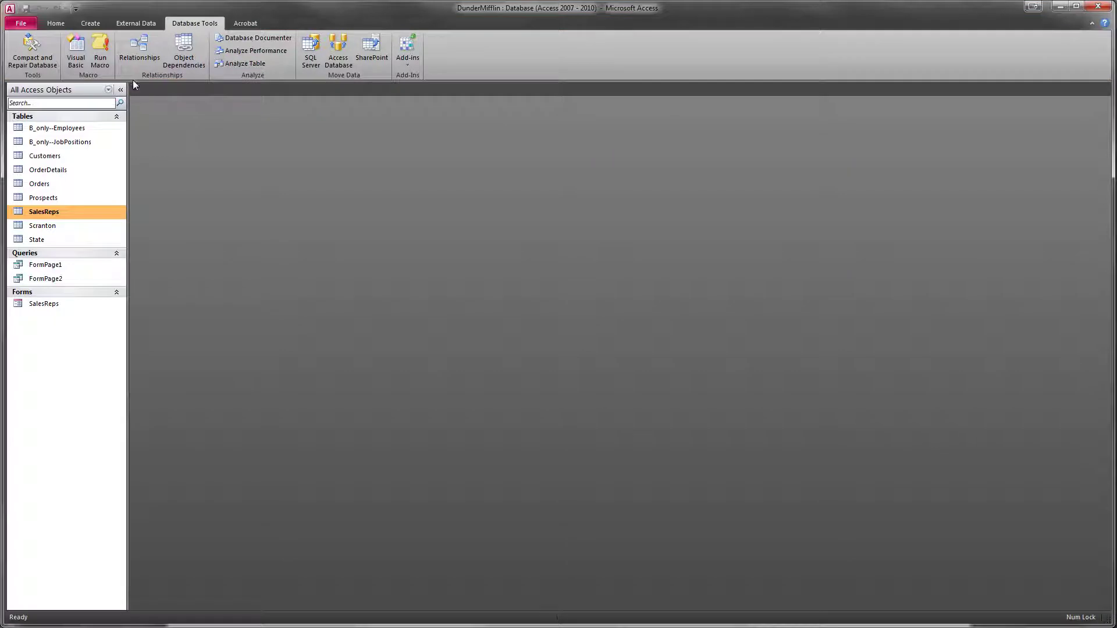
Create a new query design with only the SalesReps table added
{"action": "left_click", "coordinate": [90, 23]}
{"action": "left_click", "coordinate": [175, 50]}
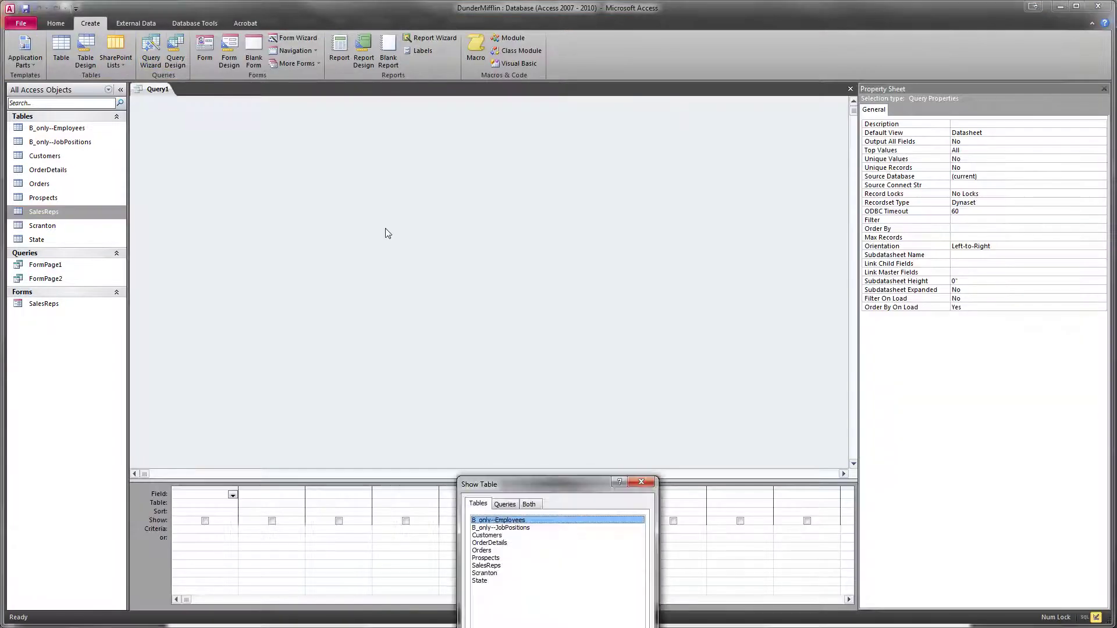
{"action": "left_click_drag", "start_coordinate": [491, 484], "coordinate": [467, 186]}
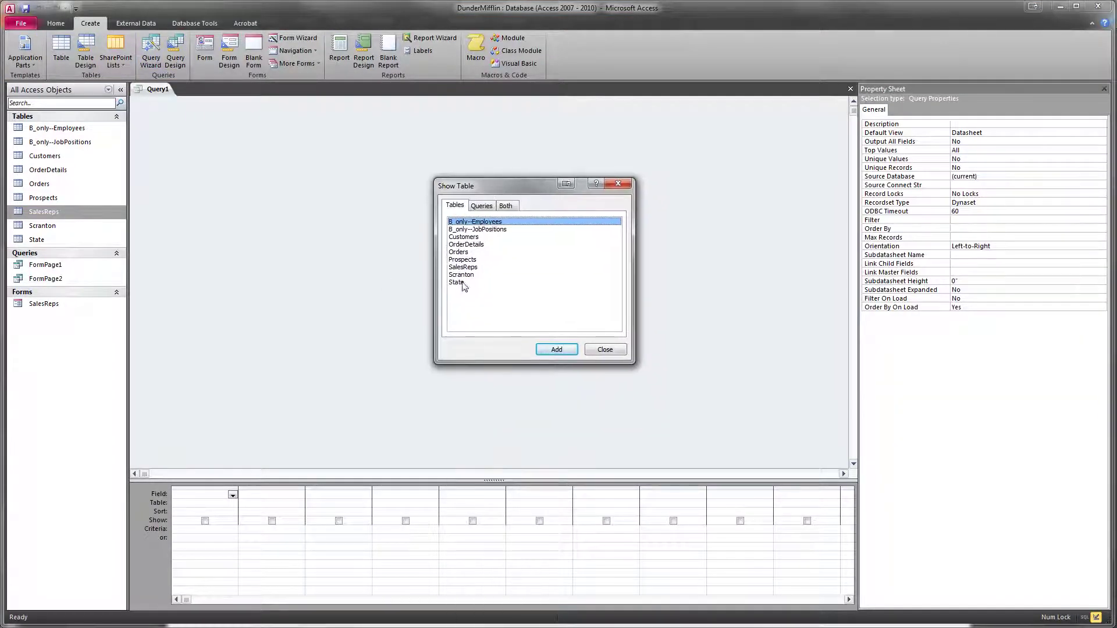
{"action": "left_click", "coordinate": [469, 267]}
{"action": "left_click", "coordinate": [555, 349]}
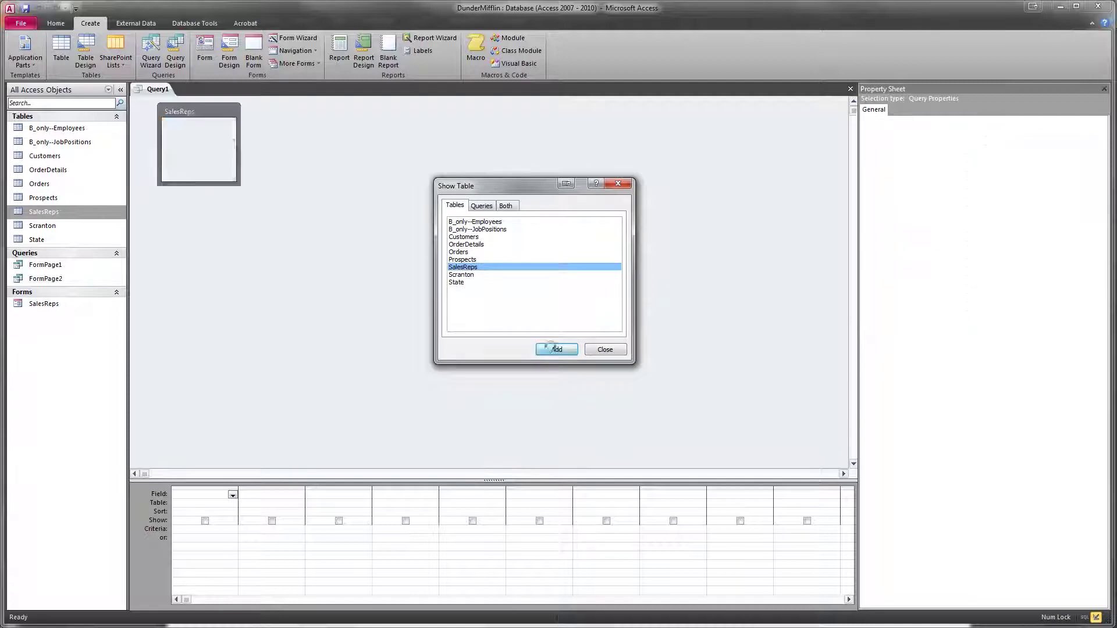
{"action": "left_click", "coordinate": [605, 349]}
Enlarge the SalesReps field list to show every field and remove the accidentally added Orders table
{"action": "left_click_drag", "start_coordinate": [240, 184], "coordinate": [295, 280]}
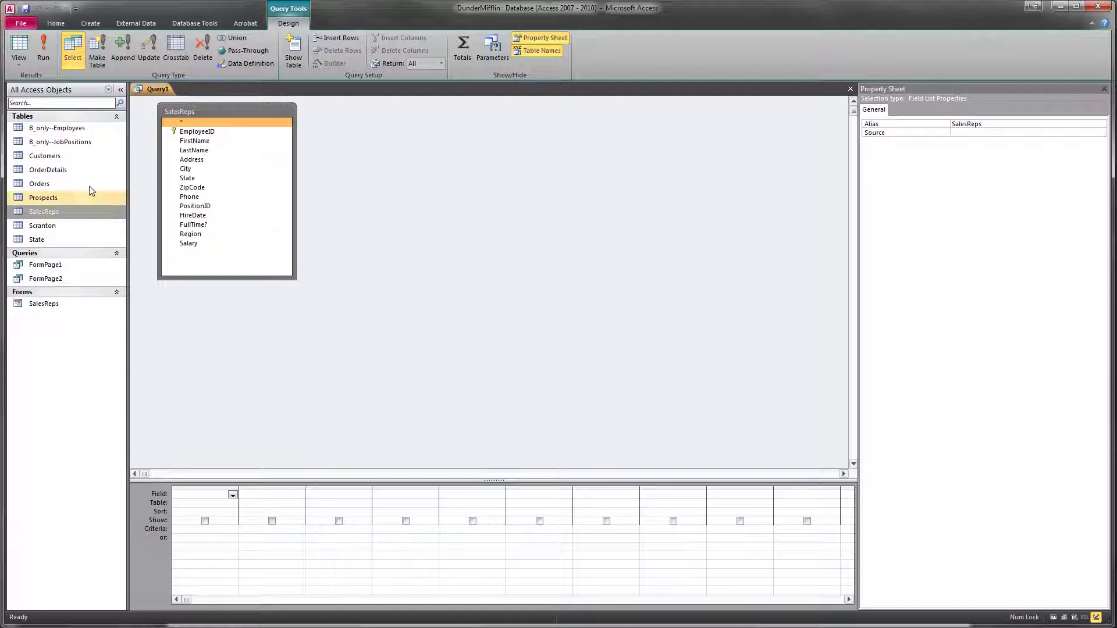
{"action": "left_click_drag", "start_coordinate": [47, 183], "coordinate": [395, 146]}
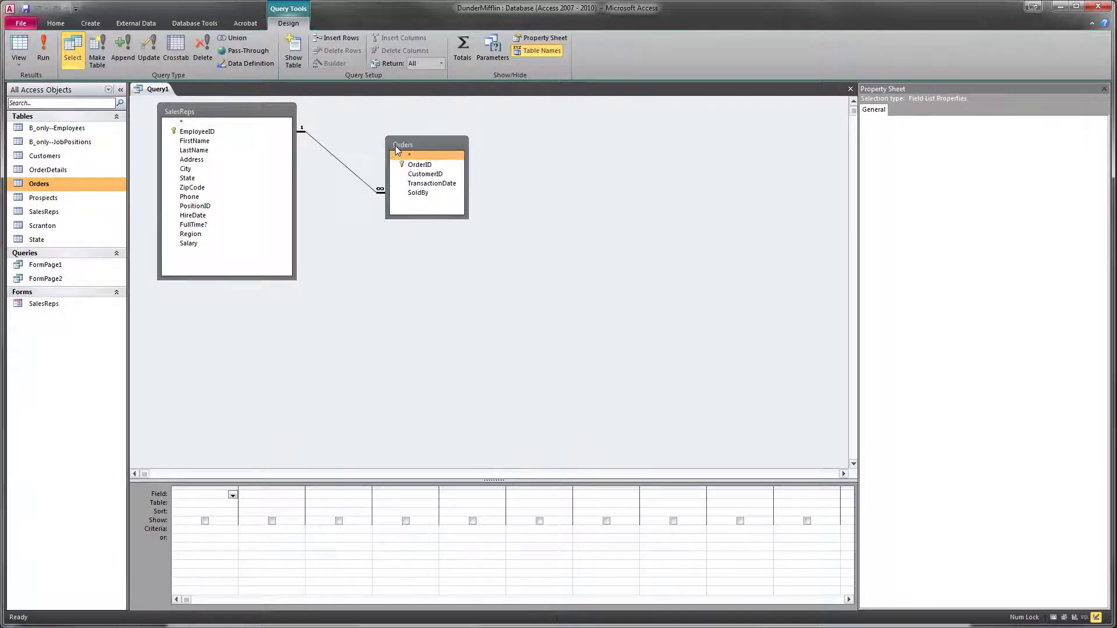
{"action": "right_click", "coordinate": [419, 144]}
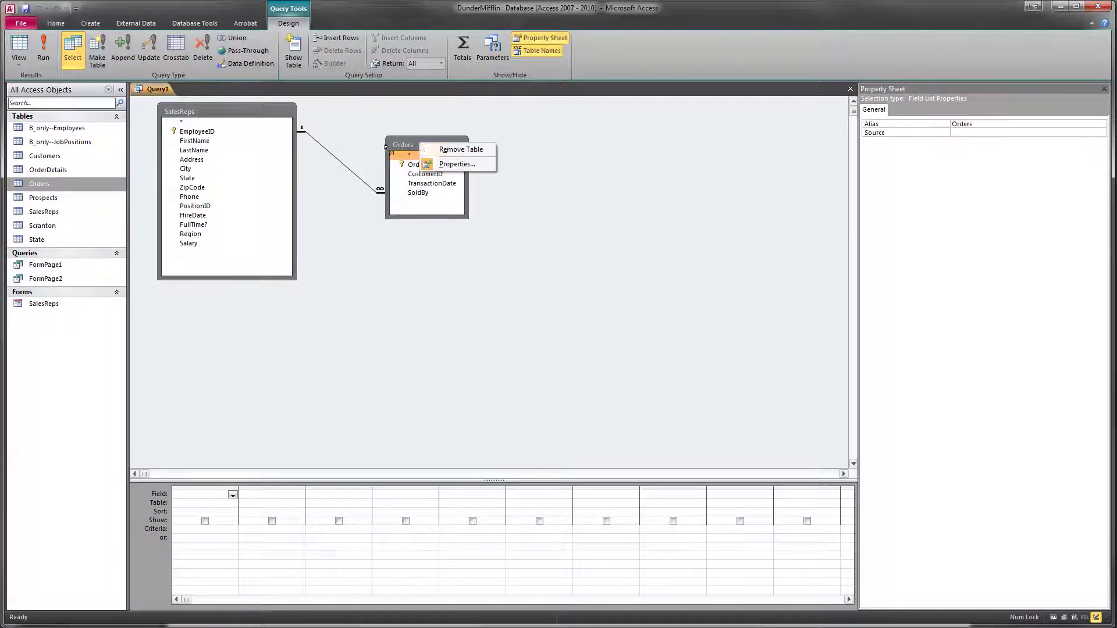
{"action": "left_click", "coordinate": [463, 150]}
{"action": "left_click_drag", "start_coordinate": [265, 115], "coordinate": [295, 117]}
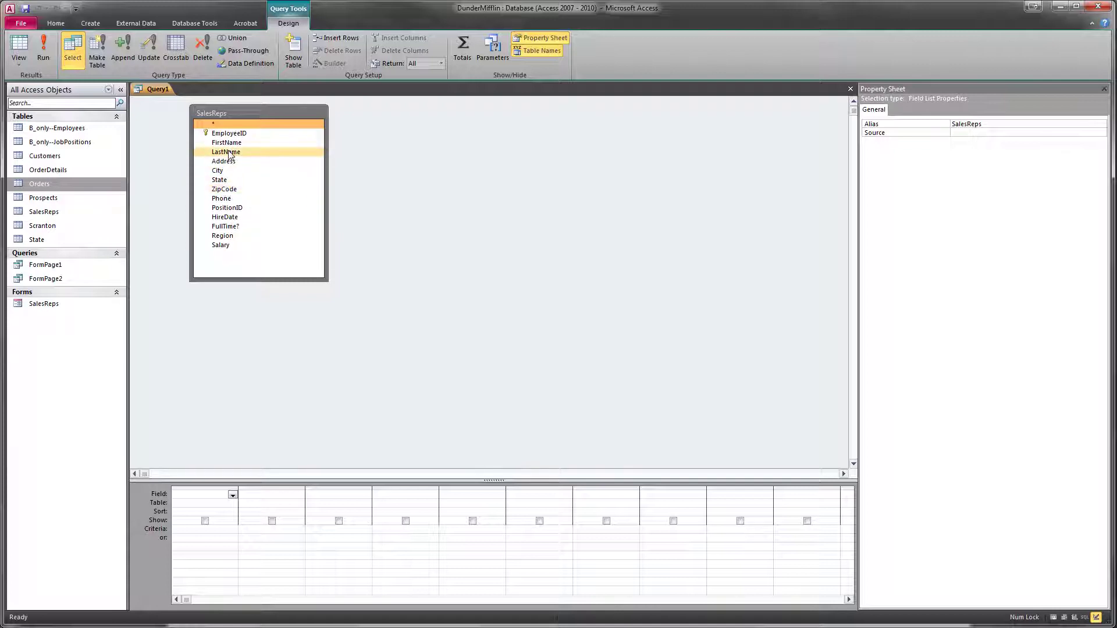
Raise the pane splitter to give the query design grid more room
{"action": "left_click", "coordinate": [232, 495]}
{"action": "left_click", "coordinate": [259, 502]}
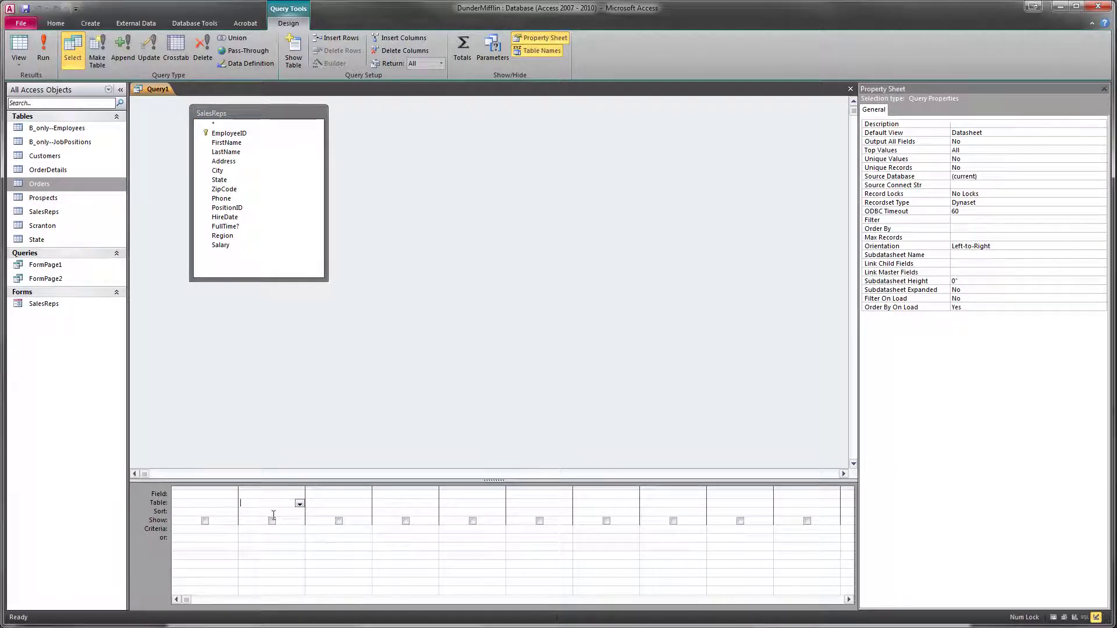
{"action": "left_click_drag", "start_coordinate": [259, 479], "coordinate": [249, 386]}
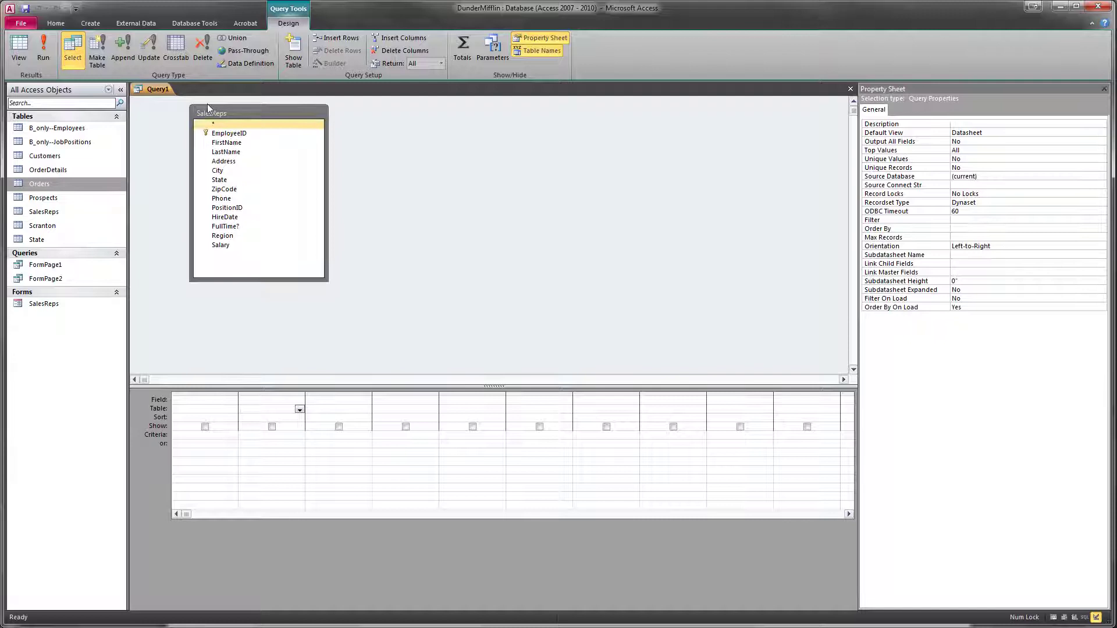
Add EmployeeID, FirstName, LastName, Address, City, State and ZipCode as grid columns
{"action": "double_click", "coordinate": [232, 136]}
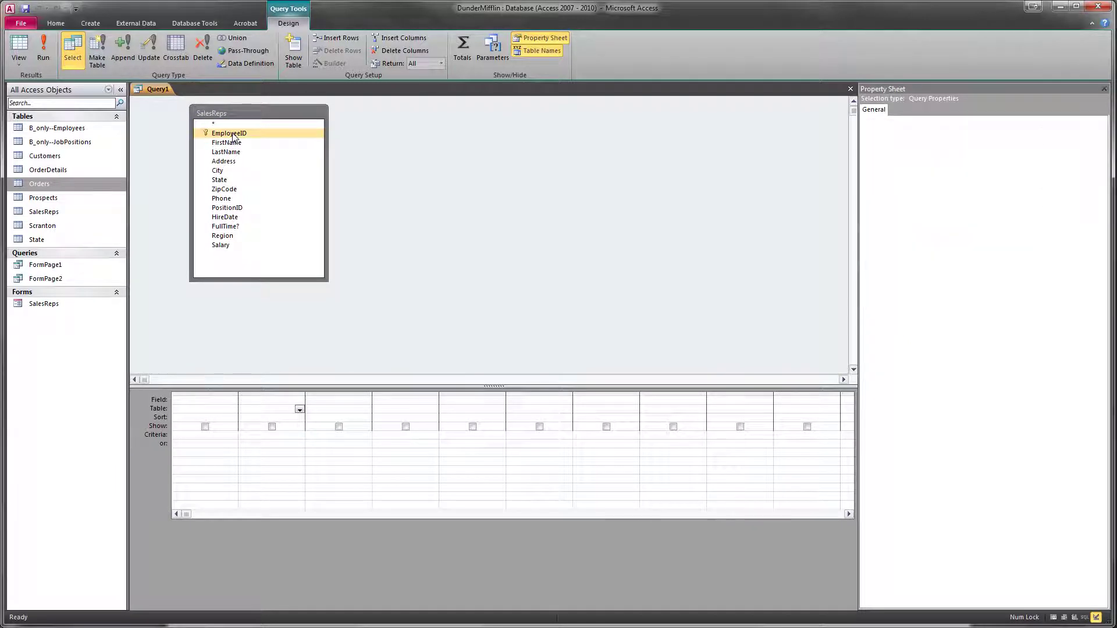
{"action": "left_click", "coordinate": [225, 145]}
{"action": "double_click", "coordinate": [226, 145]}
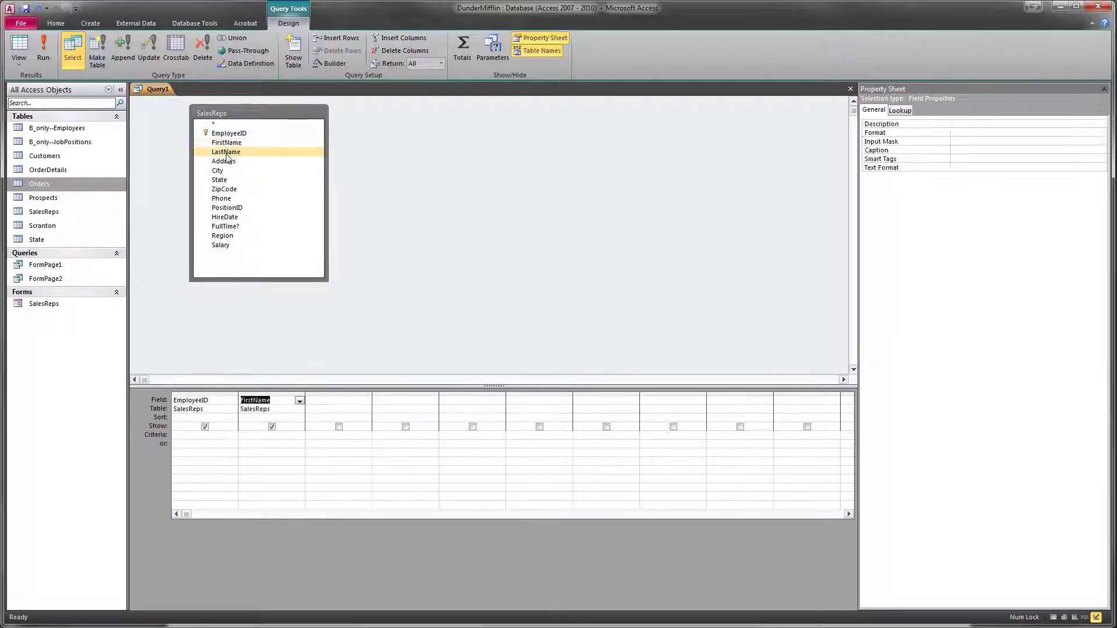
{"action": "double_click", "coordinate": [226, 153]}
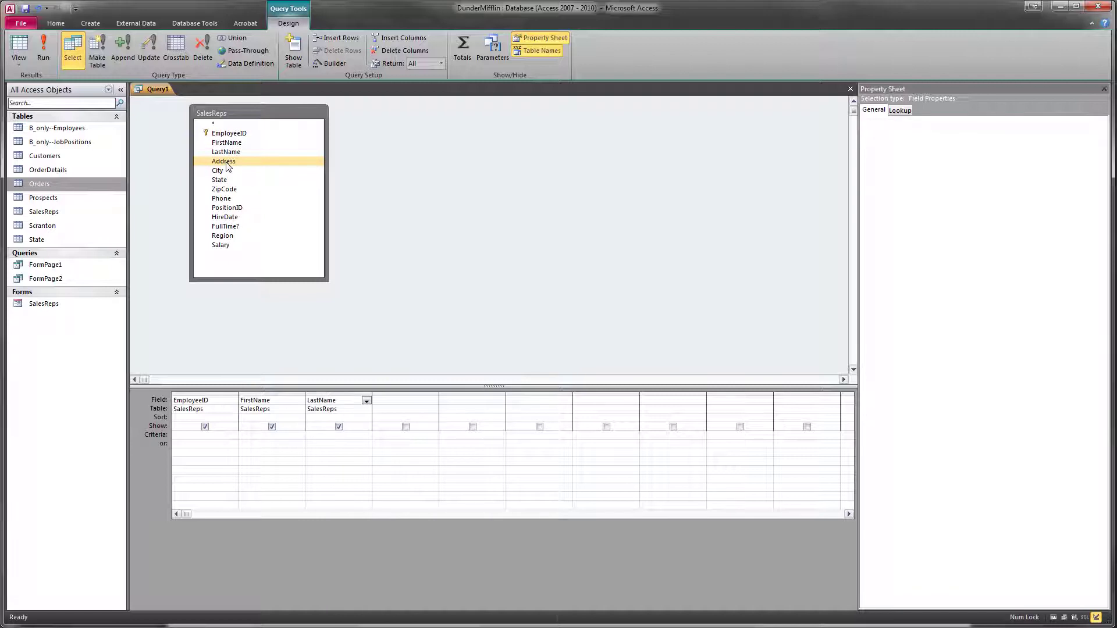
{"action": "double_click", "coordinate": [225, 162]}
{"action": "double_click", "coordinate": [219, 171]}
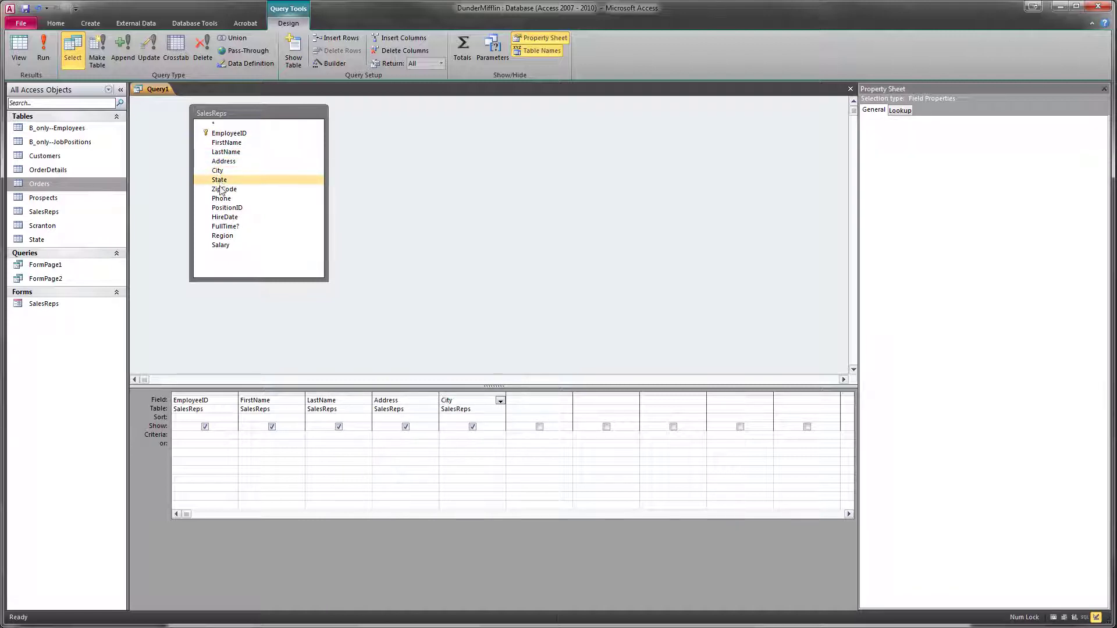
{"action": "double_click", "coordinate": [219, 180]}
{"action": "left_click", "coordinate": [223, 190]}
{"action": "double_click", "coordinate": [223, 190]}
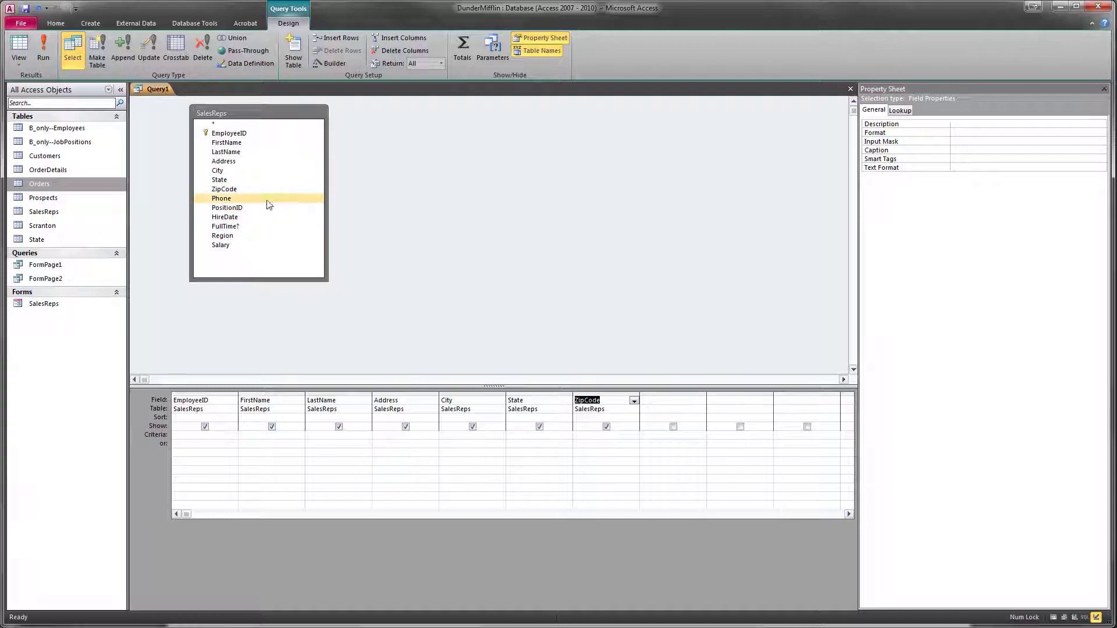
{"action": "left_click", "coordinate": [23, 55]}
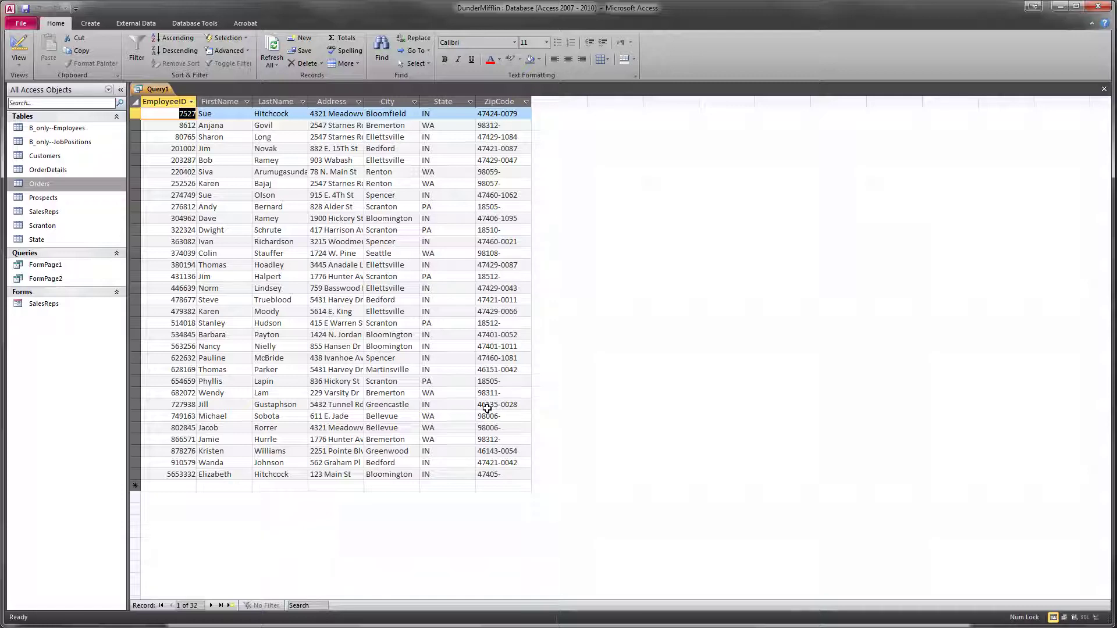
{"action": "left_click_drag", "start_coordinate": [443, 416], "coordinate": [421, 429]}
{"action": "left_click", "coordinate": [420, 428]}
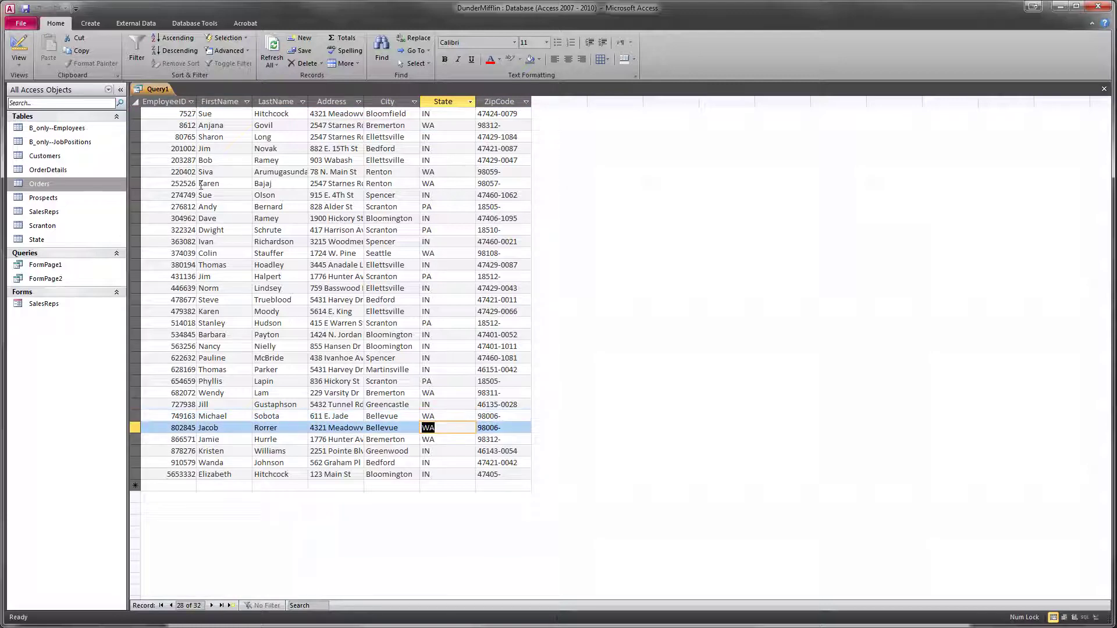
{"action": "left_click", "coordinate": [30, 52]}
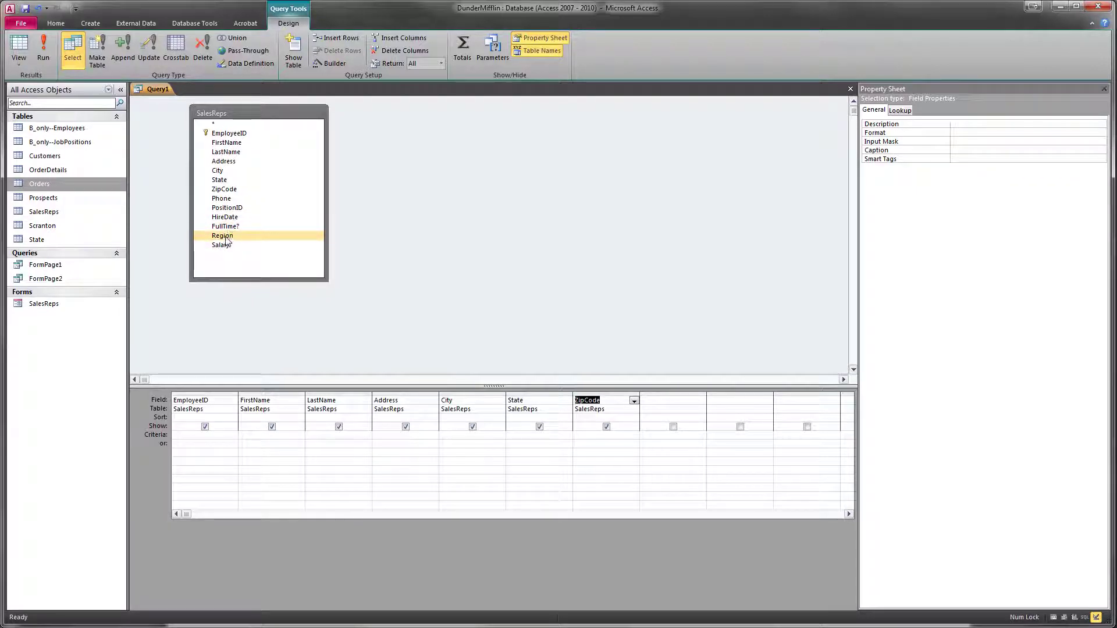
Add Region as the eighth column and run the query to confirm all 32 records
{"action": "double_click", "coordinate": [226, 237]}
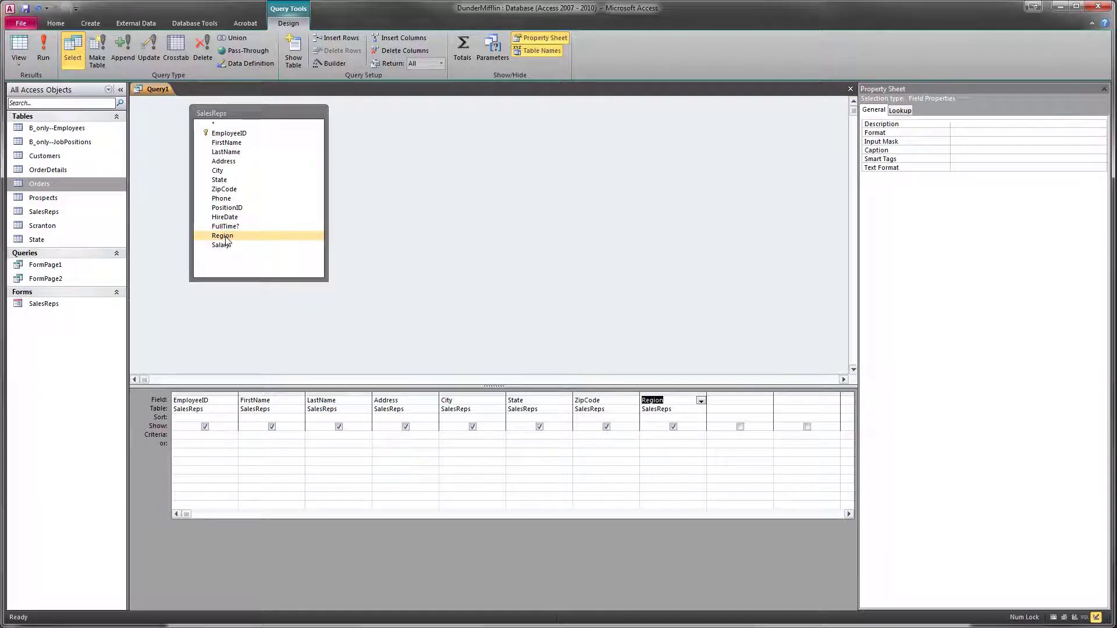
{"action": "left_click", "coordinate": [44, 52]}
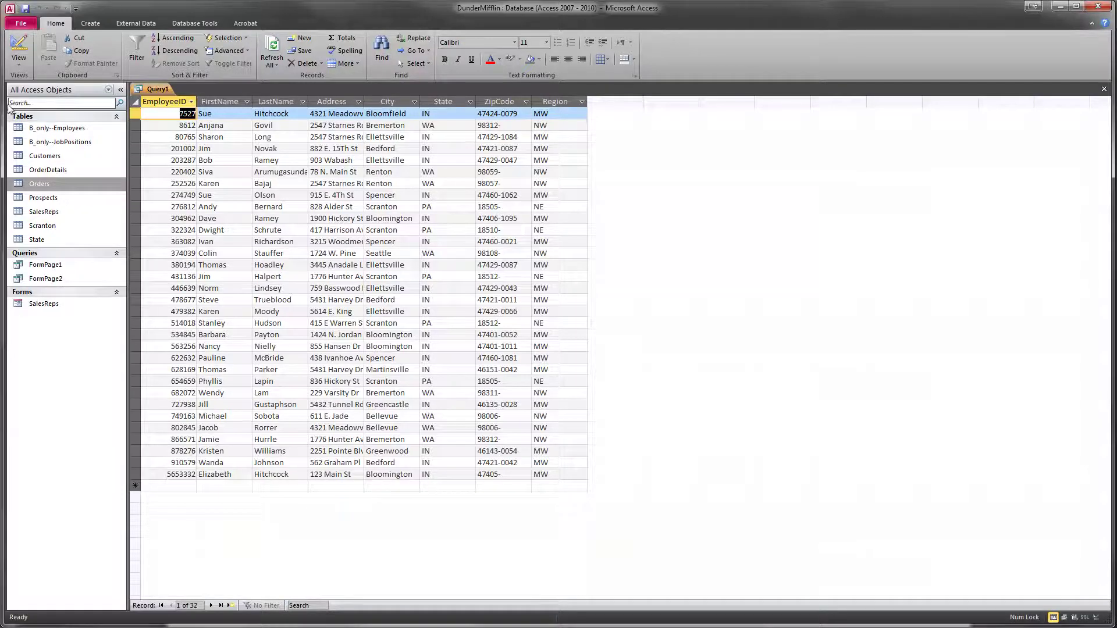
{"action": "left_click", "coordinate": [18, 46]}
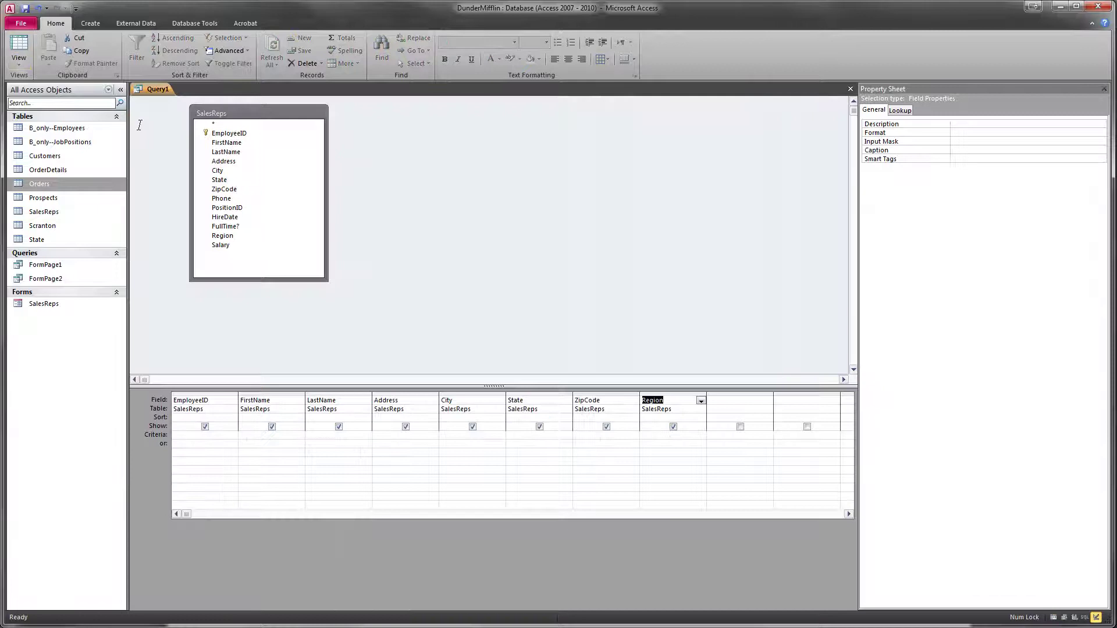
Enter MW as the Region criterion and run the query, leaving 19 Midwest reps
{"action": "left_click", "coordinate": [654, 437]}
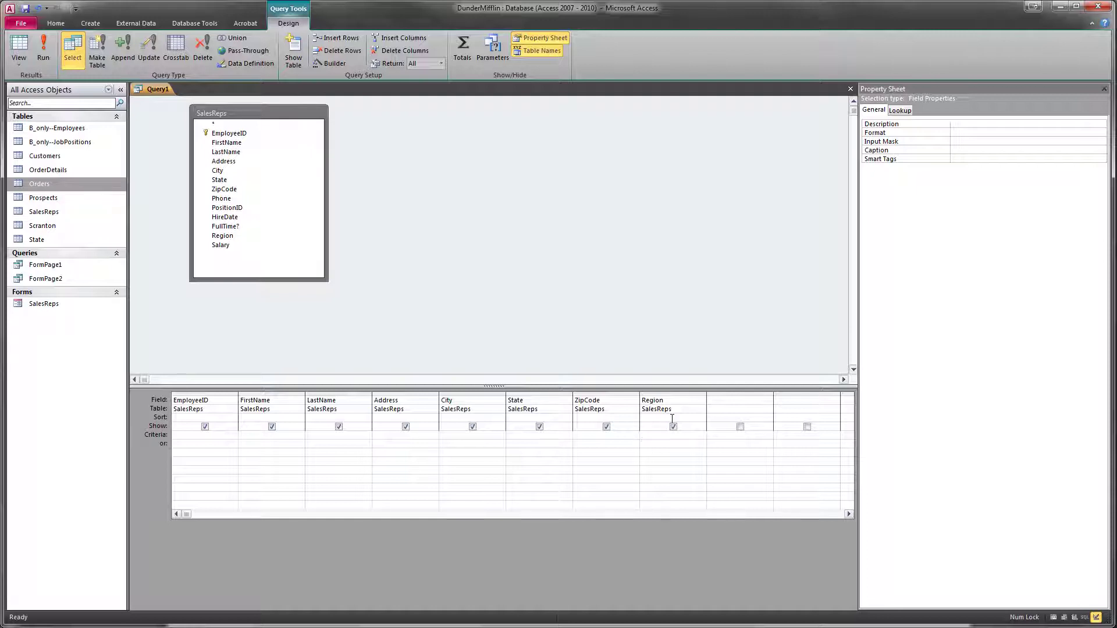
{"action": "type", "text": "M"}
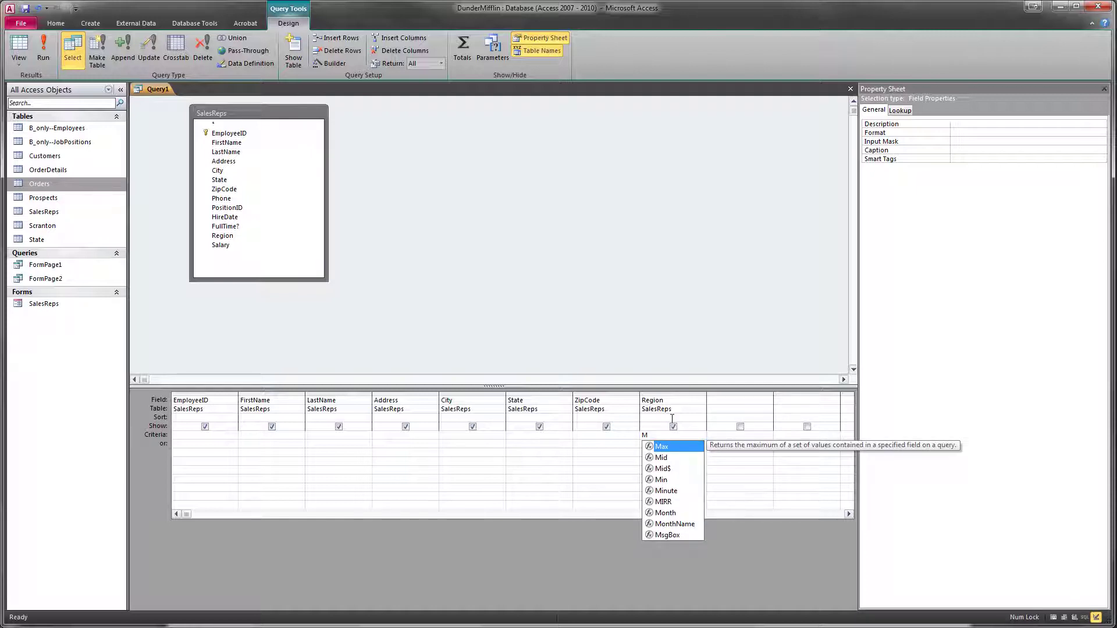
{"action": "type", "text": "E"}
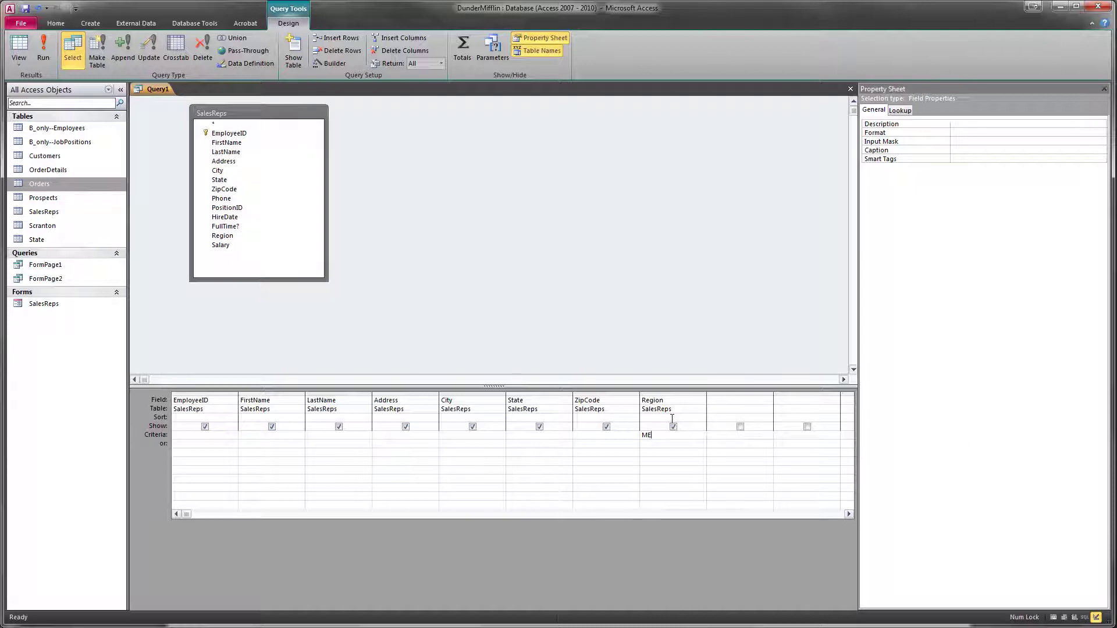
{"action": "key", "text": "BackSpace"}
{"action": "type", "text": "W"}
{"action": "left_click", "coordinate": [732, 436]}
{"action": "left_click", "coordinate": [663, 436]}
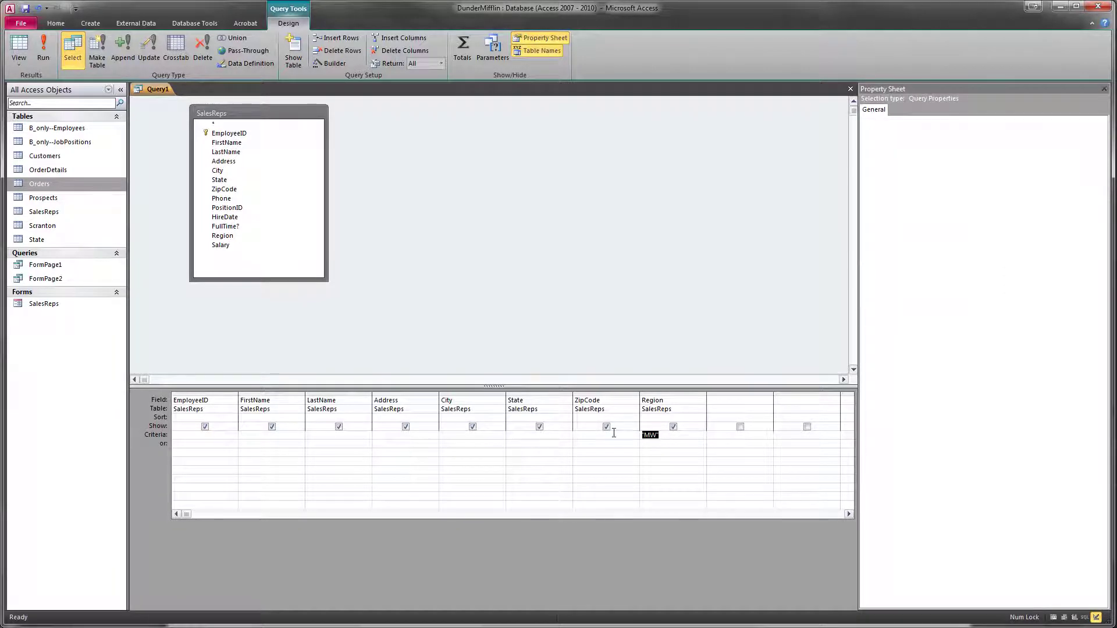
{"action": "left_click", "coordinate": [668, 440]}
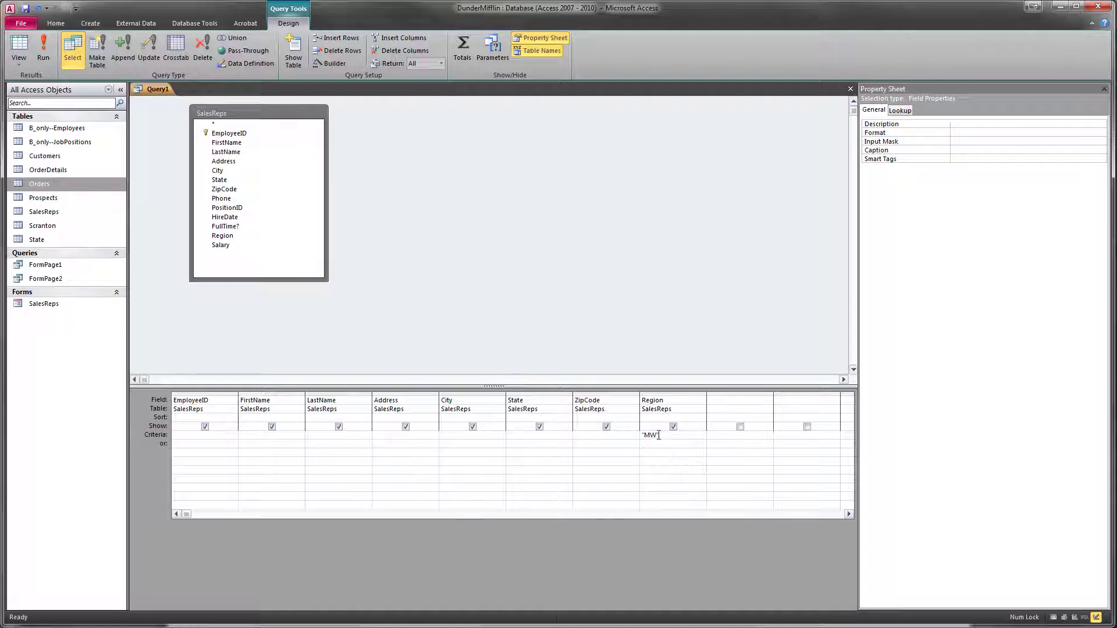
{"action": "left_click_drag", "start_coordinate": [666, 436], "coordinate": [633, 432]}
{"action": "left_click", "coordinate": [43, 45]}
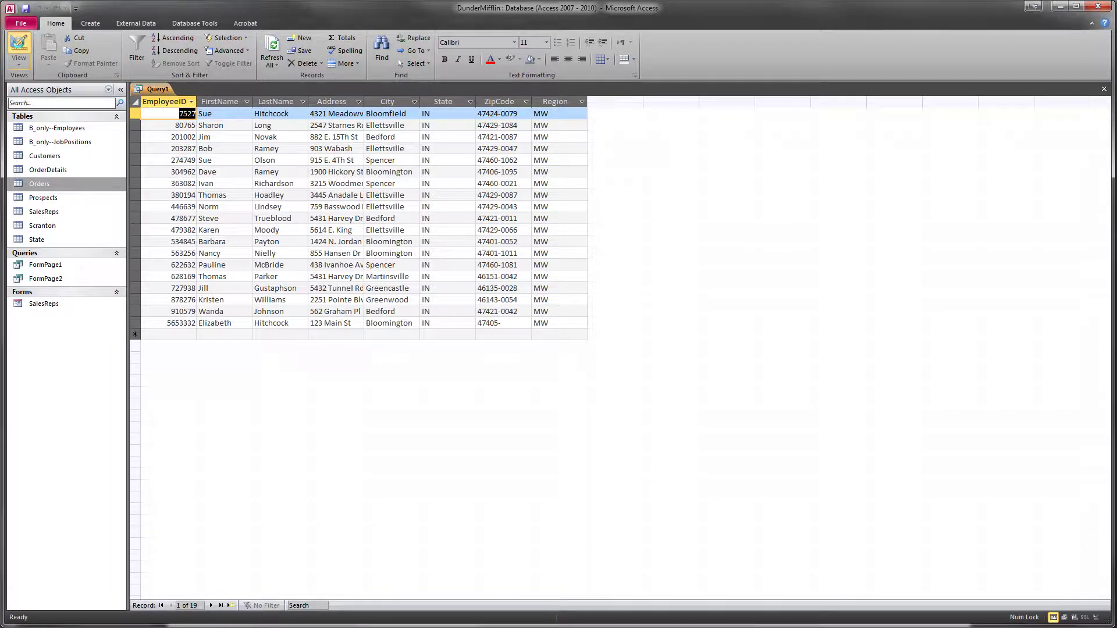
{"action": "left_click", "coordinate": [18, 47]}
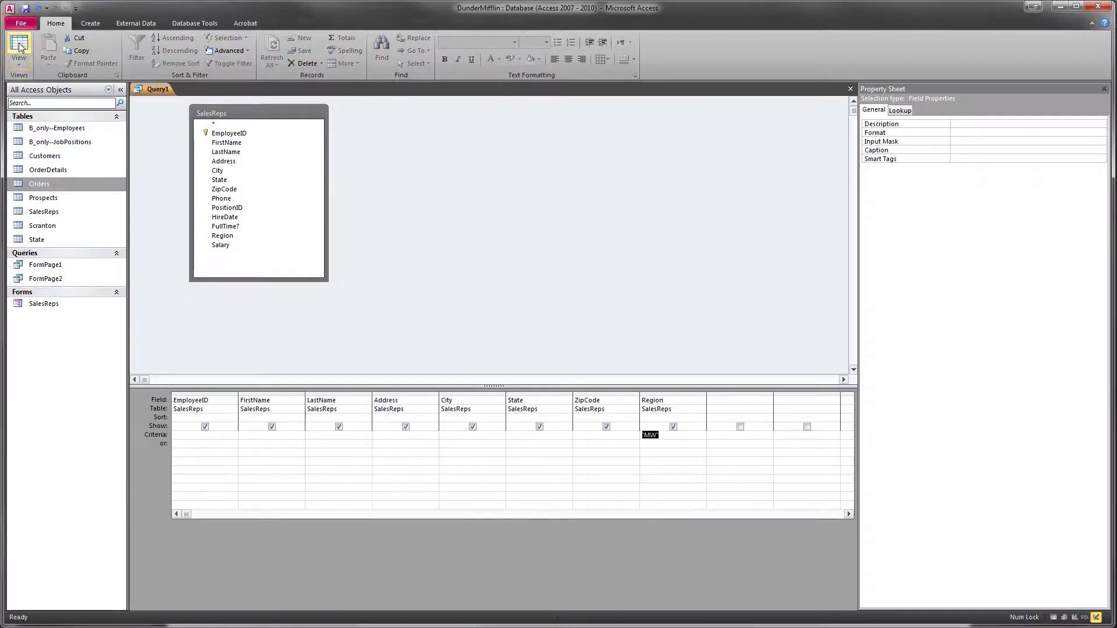
Add HireDate as the next column and preview the hire dates
{"action": "left_click", "coordinate": [733, 406]}
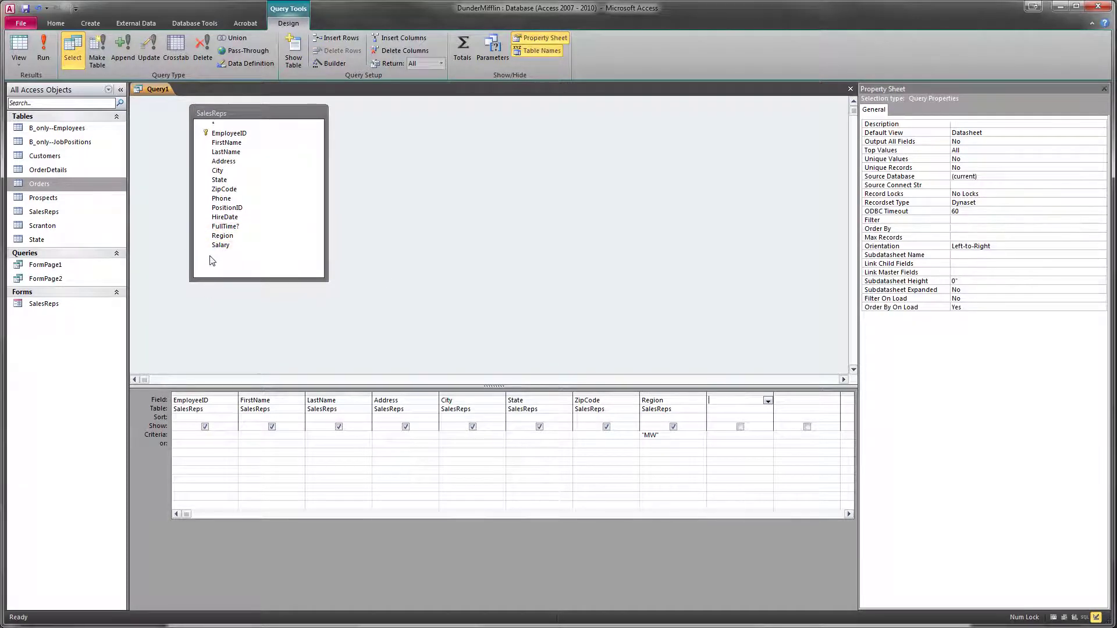
{"action": "left_click", "coordinate": [232, 219]}
{"action": "double_click", "coordinate": [232, 219]}
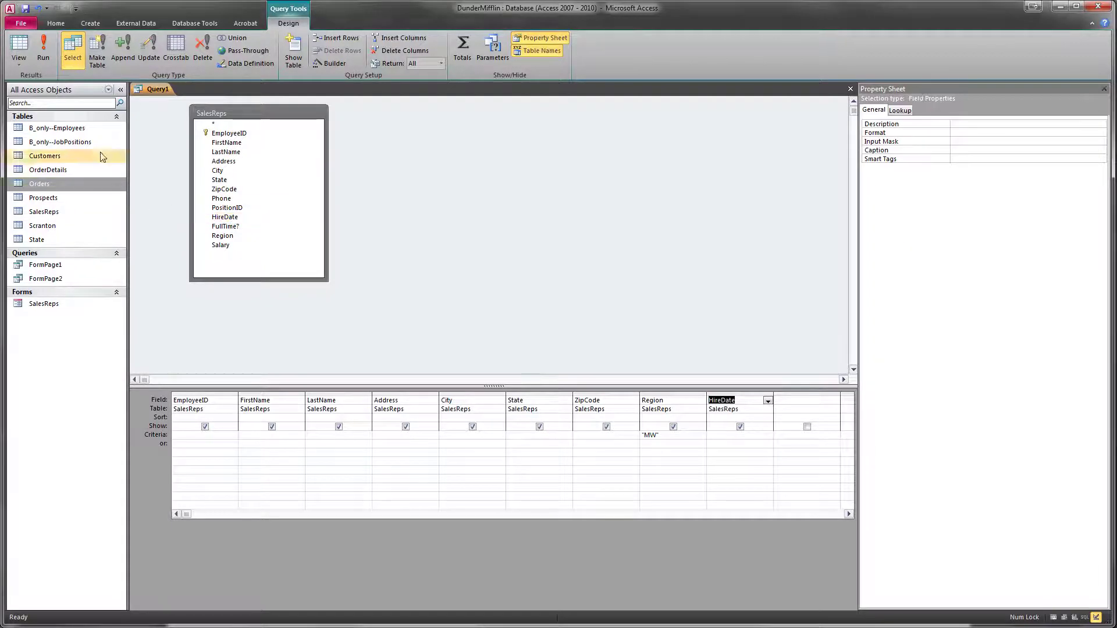
{"action": "left_click", "coordinate": [44, 52]}
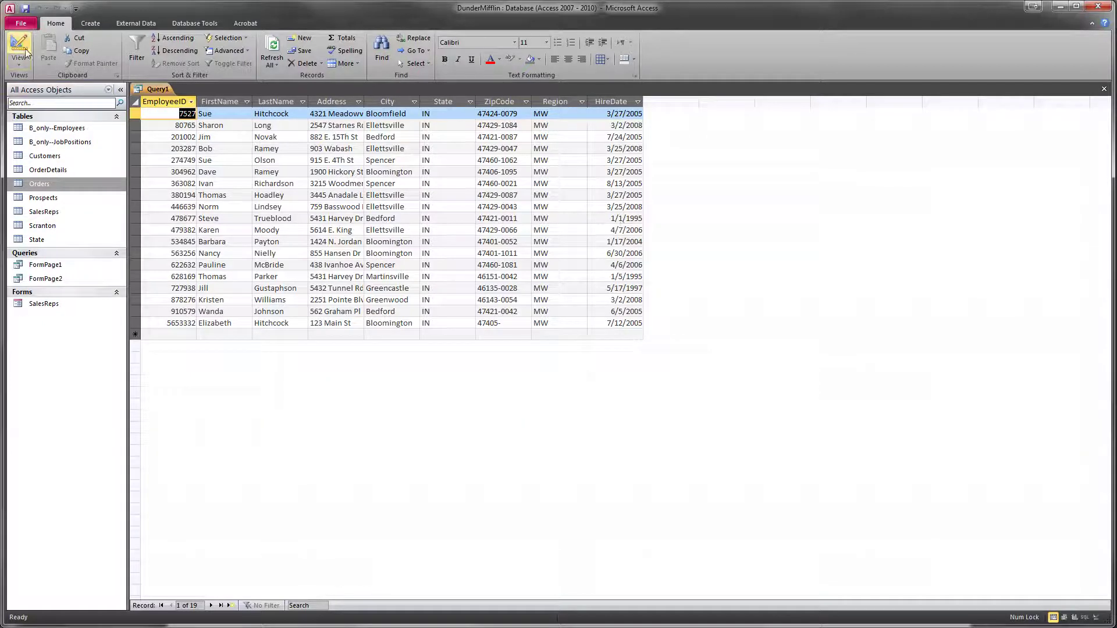
{"action": "left_click", "coordinate": [26, 52]}
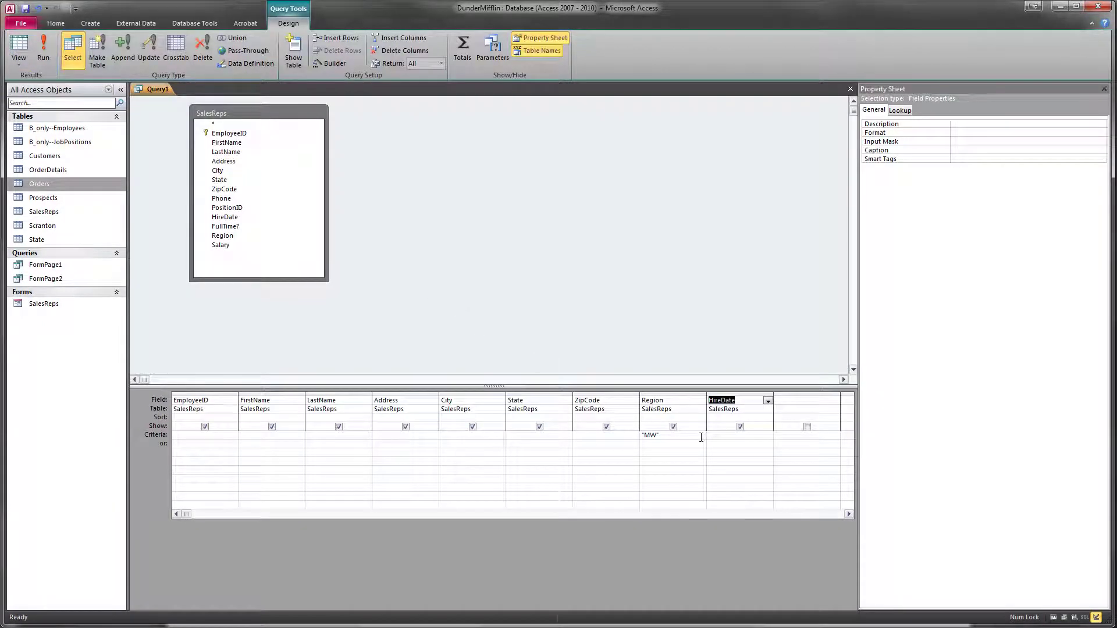
Give HireDate the criterion >=#1/1/2003# and run the query to get 16 reps
{"action": "left_click", "coordinate": [733, 436]}
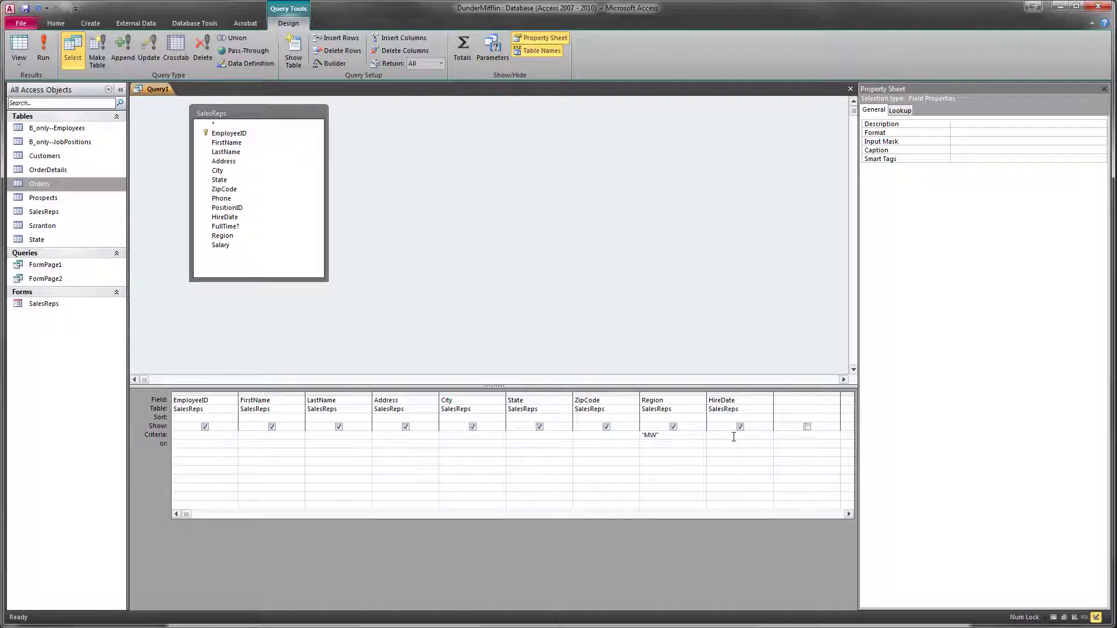
{"action": "type", "text": ">="}
{"action": "type", "text": "1/1/2003"}
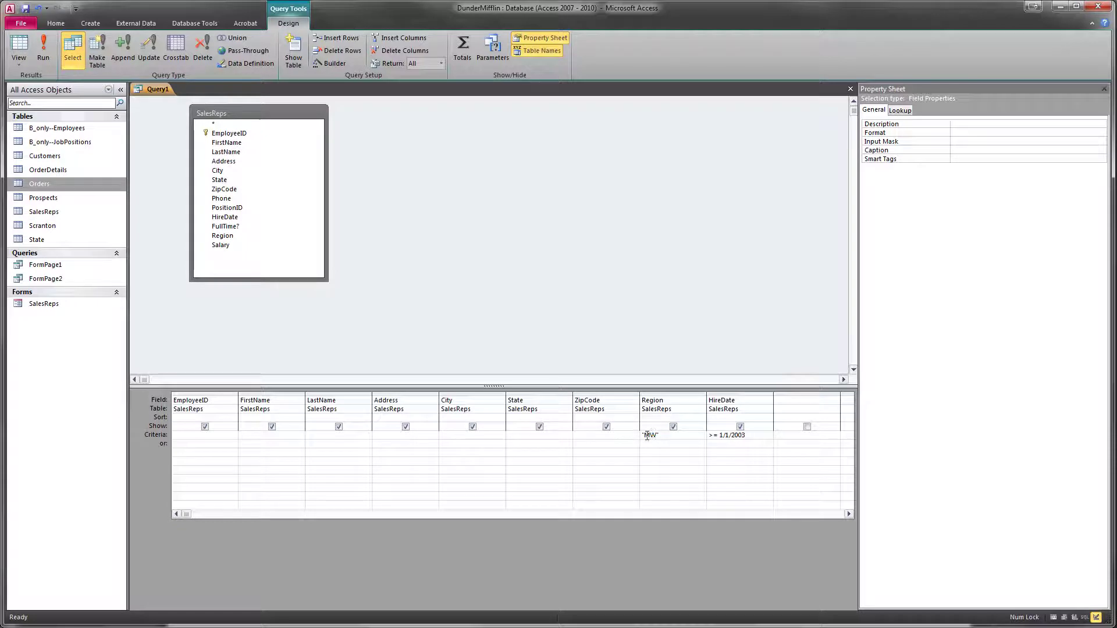
{"action": "left_click", "coordinate": [795, 445]}
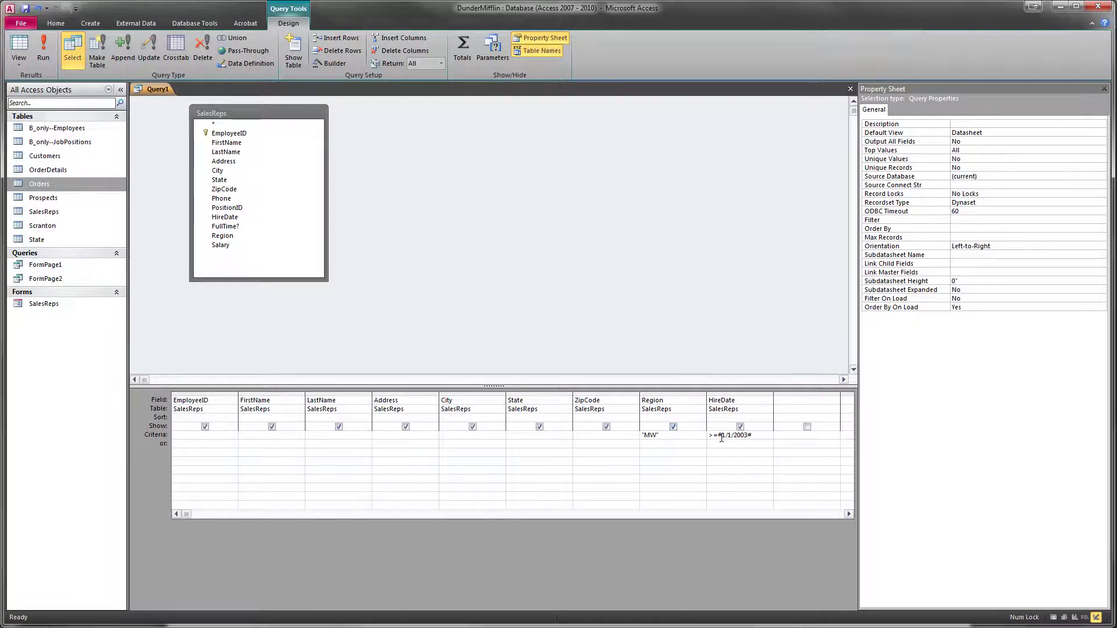
{"action": "left_click", "coordinate": [44, 48]}
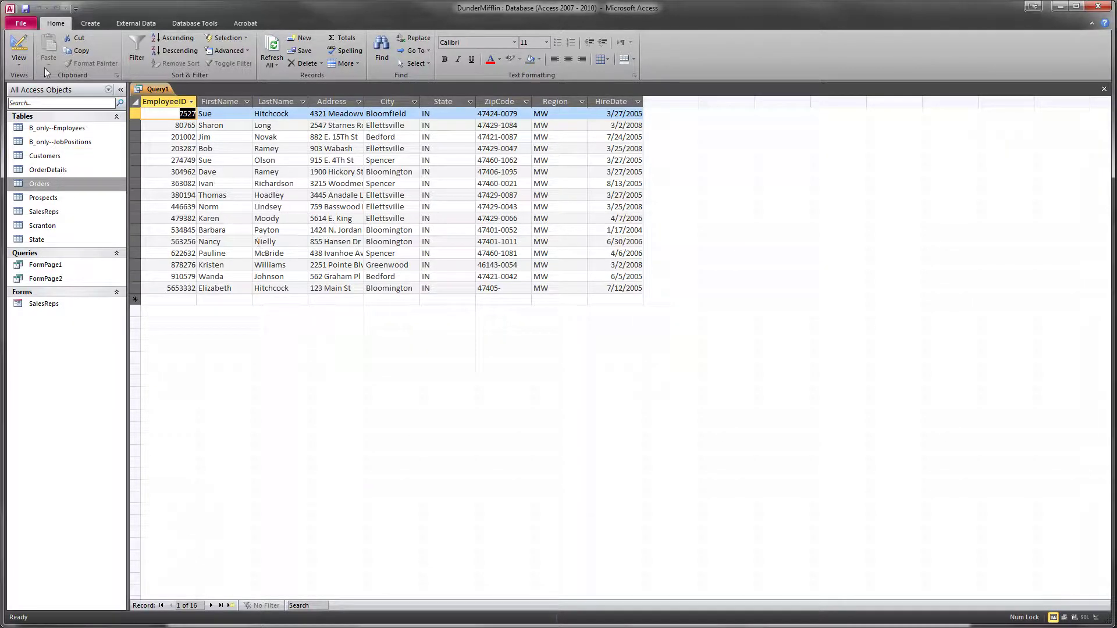
{"action": "left_click", "coordinate": [18, 46]}
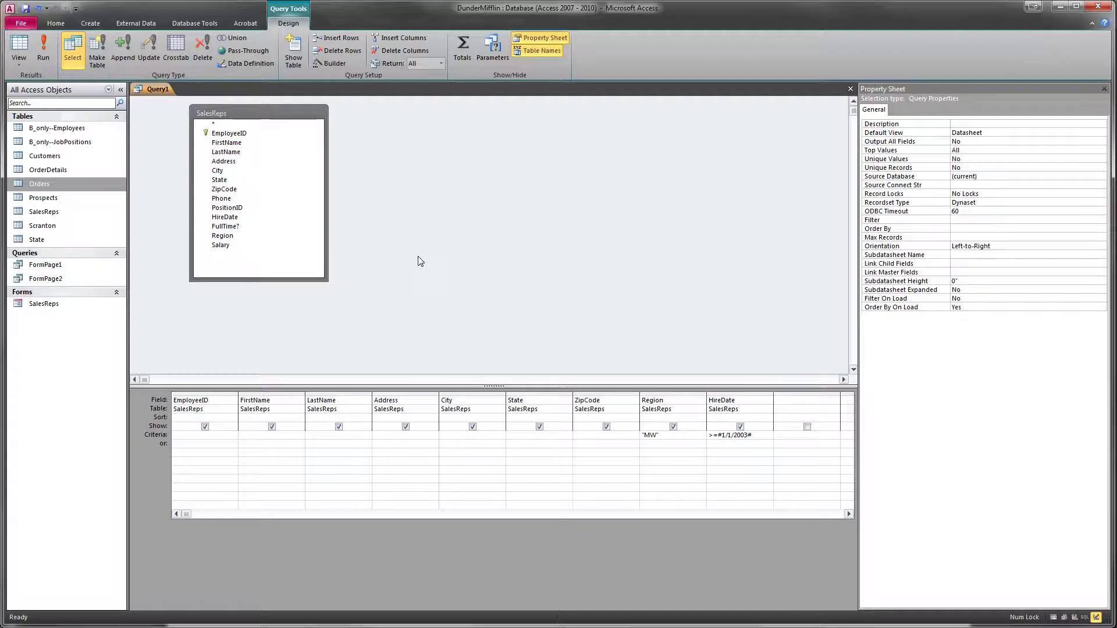
{"action": "key", "text": "alt+Tab"}
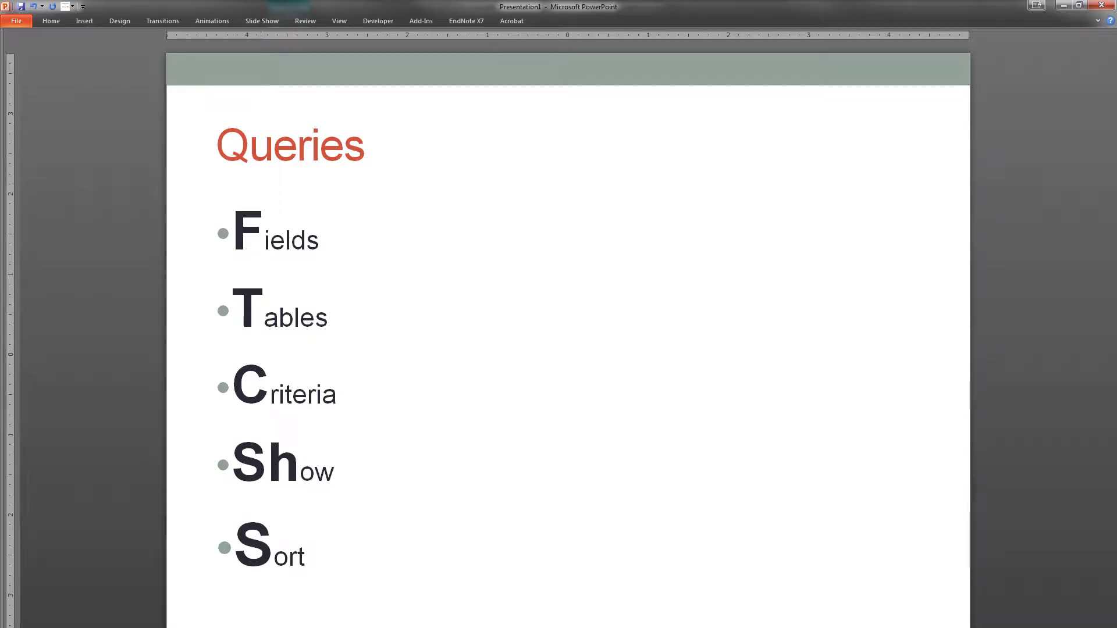
{"action": "key", "text": "alt+Tab"}
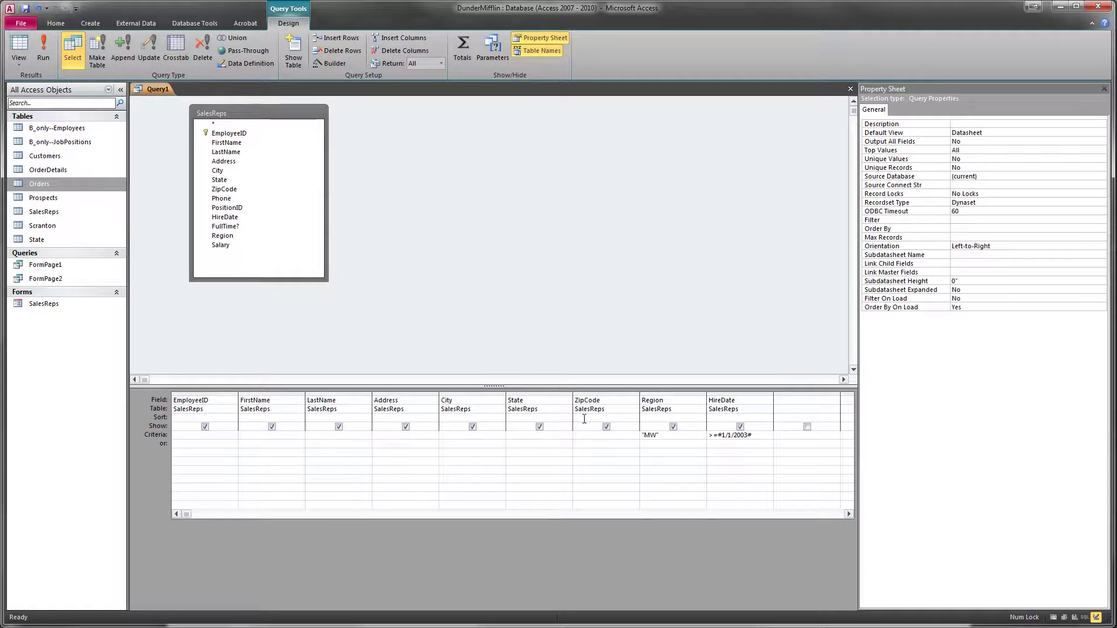
Uncheck Show for Region and HireDate and confirm the 16-row results omit those columns
{"action": "left_click", "coordinate": [673, 427]}
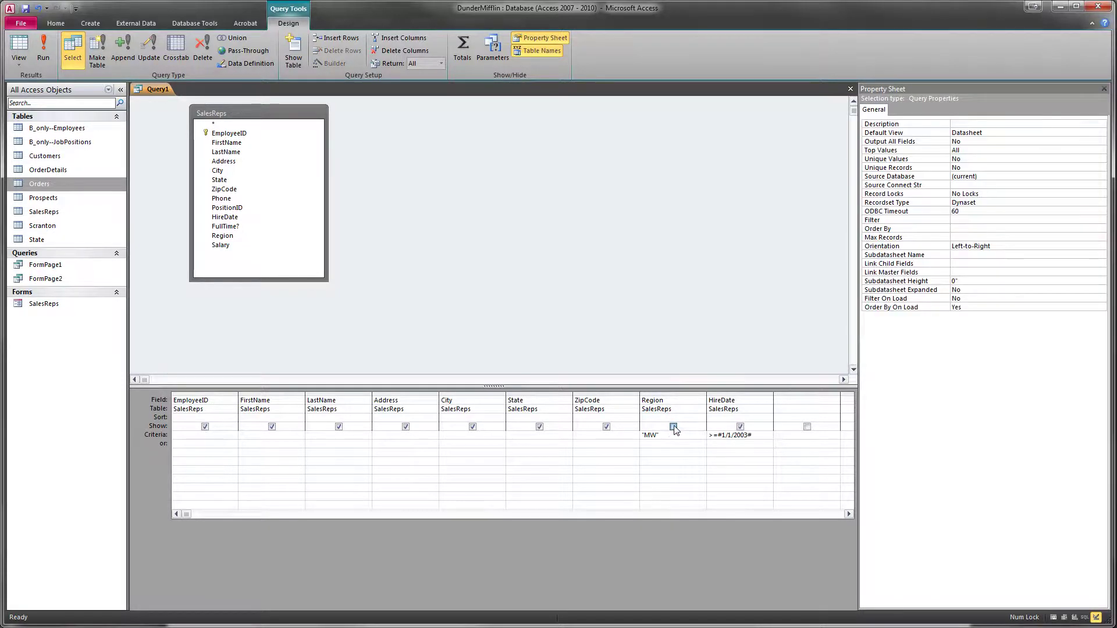
{"action": "left_click", "coordinate": [738, 428]}
{"action": "left_click", "coordinate": [45, 47]}
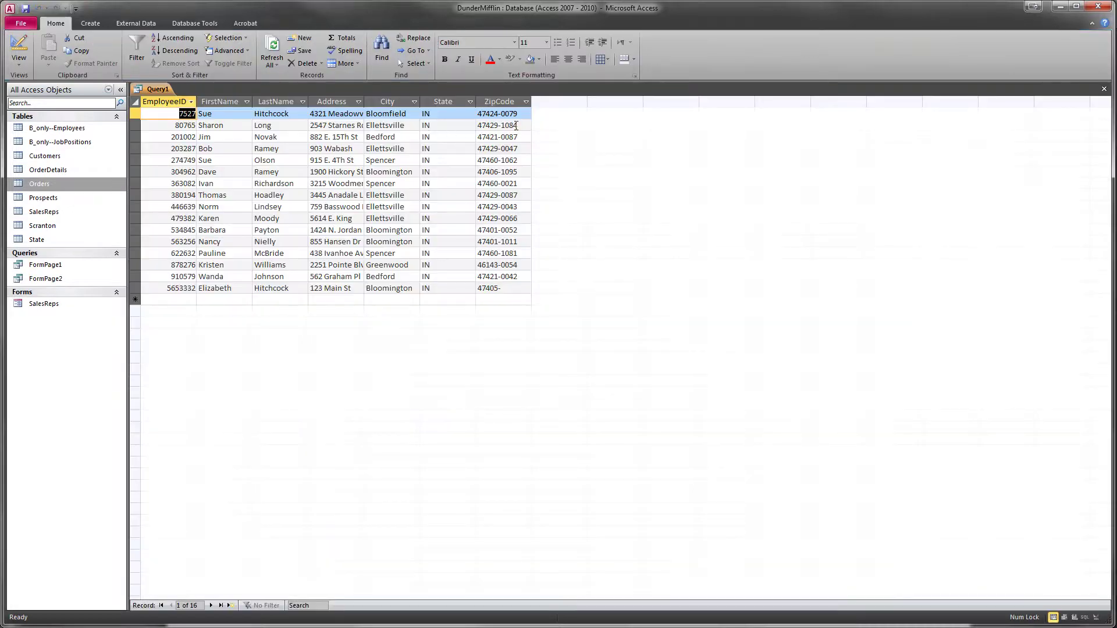
{"action": "left_click", "coordinate": [19, 48]}
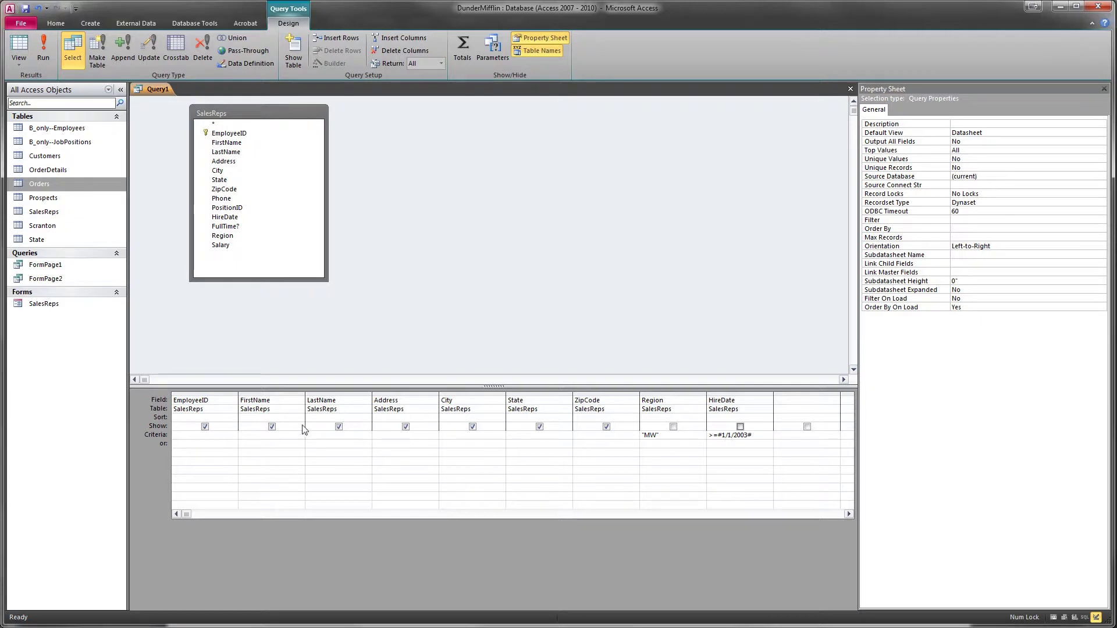
Sort LastName ascending, run the query, and bring up the Save As dialog for it
{"action": "double_click", "coordinate": [343, 417]}
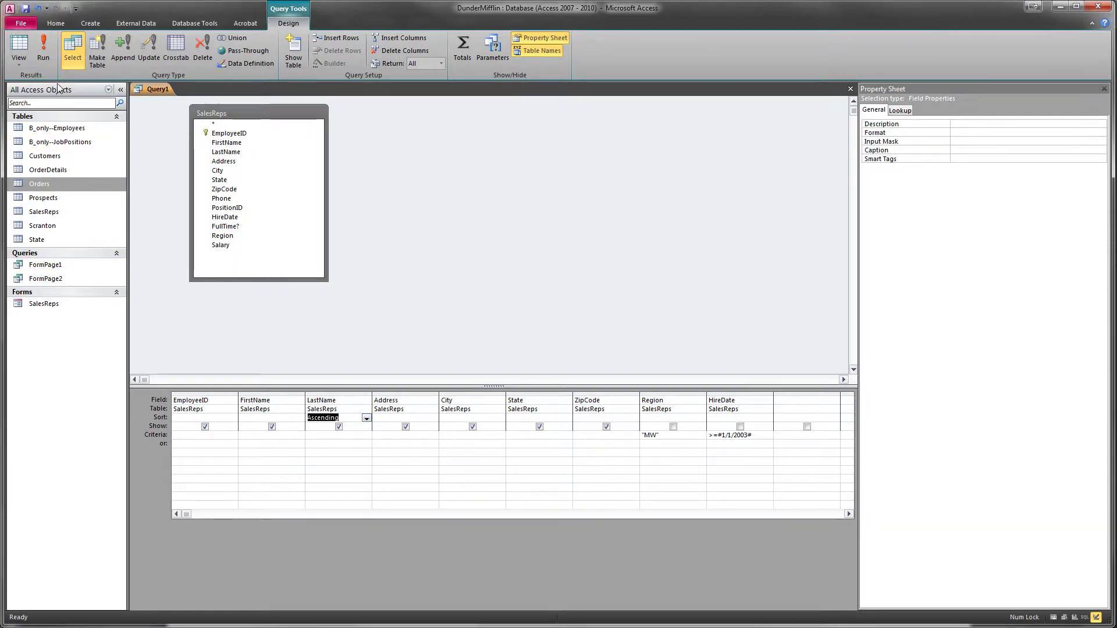
{"action": "left_click", "coordinate": [44, 47]}
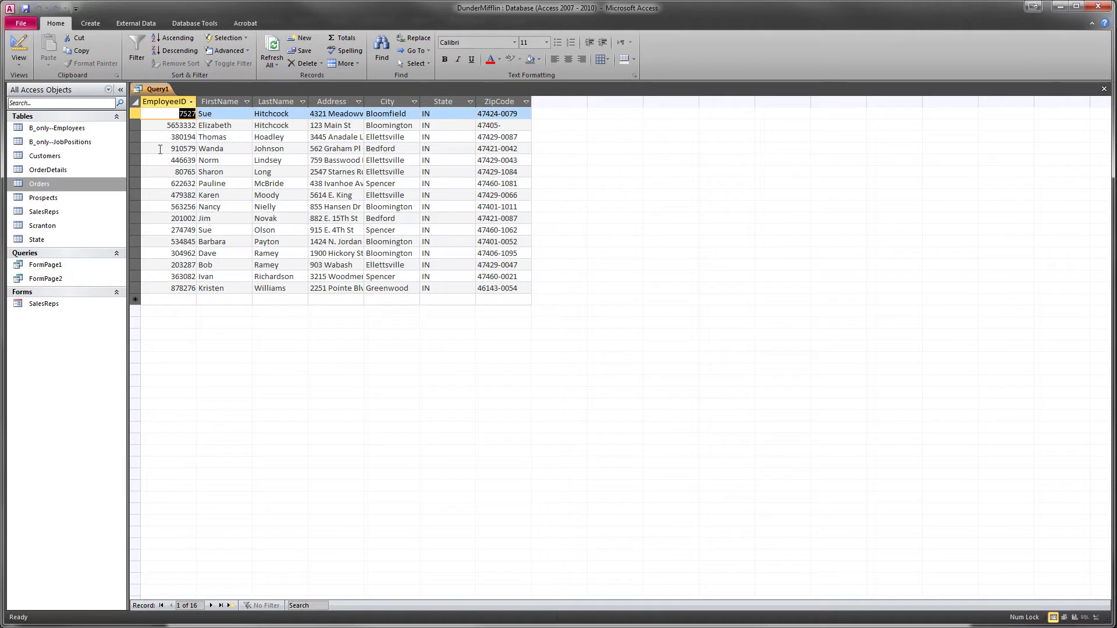
{"action": "right_click", "coordinate": [169, 96]}
{"action": "left_click", "coordinate": [201, 94]}
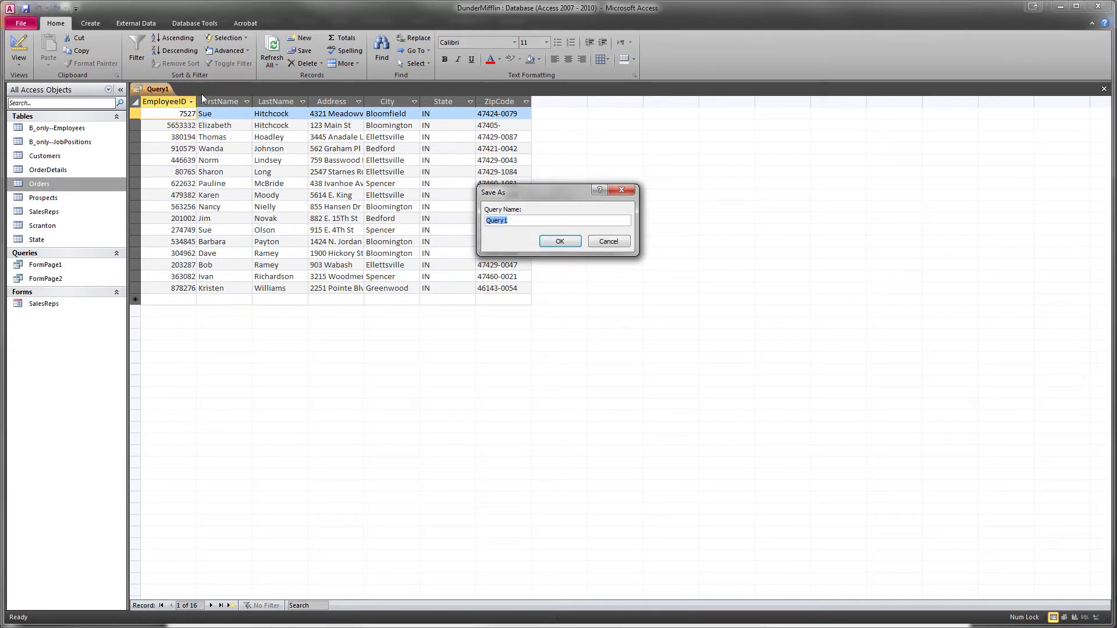